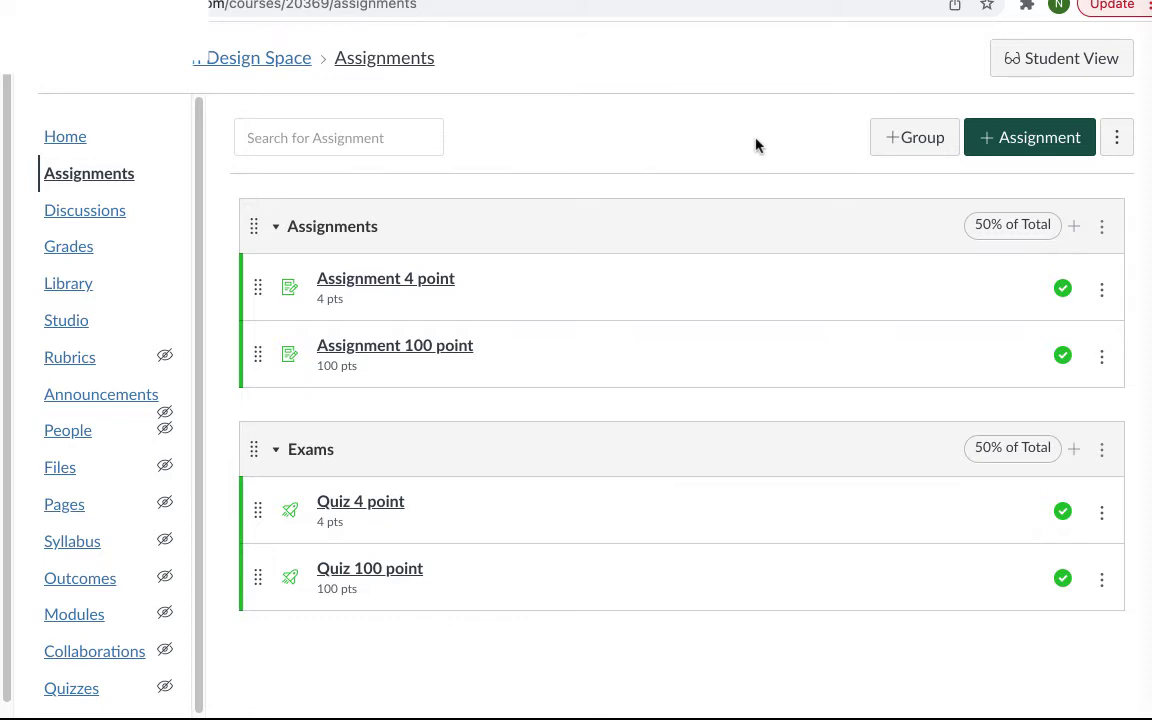
# Open the Assignment 4 point assignment for editing and set its grade display to Letter Grade
pyautogui.click(442, 279)
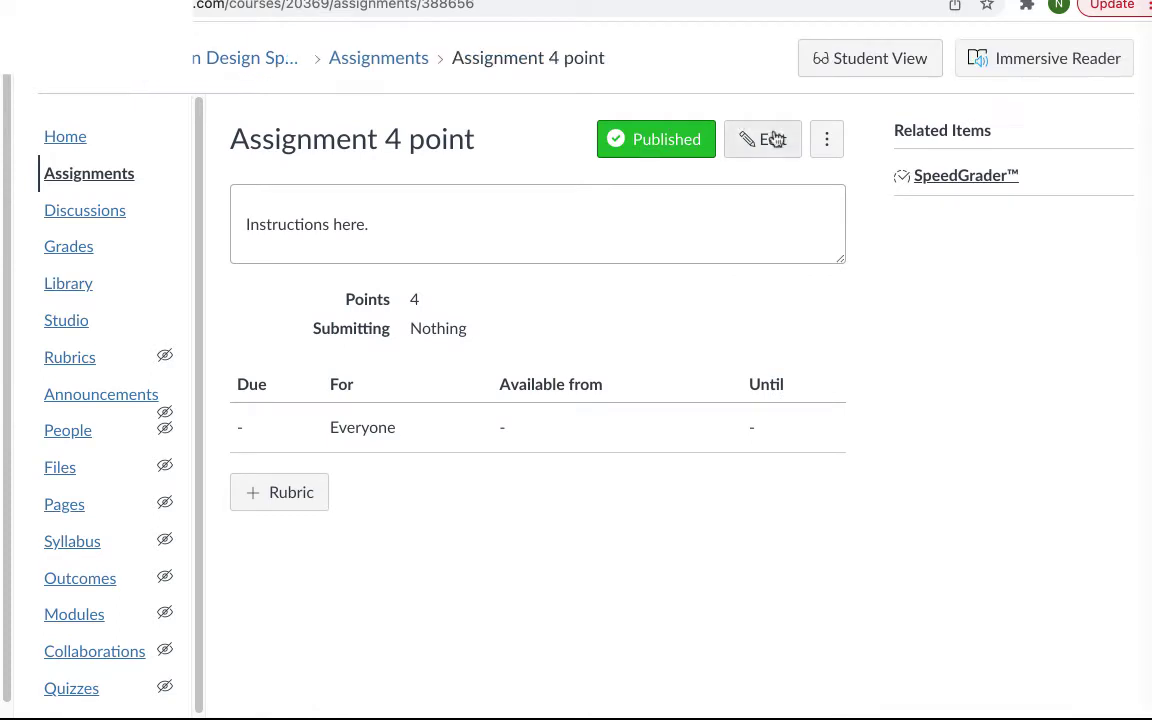
pyautogui.click(773, 141)
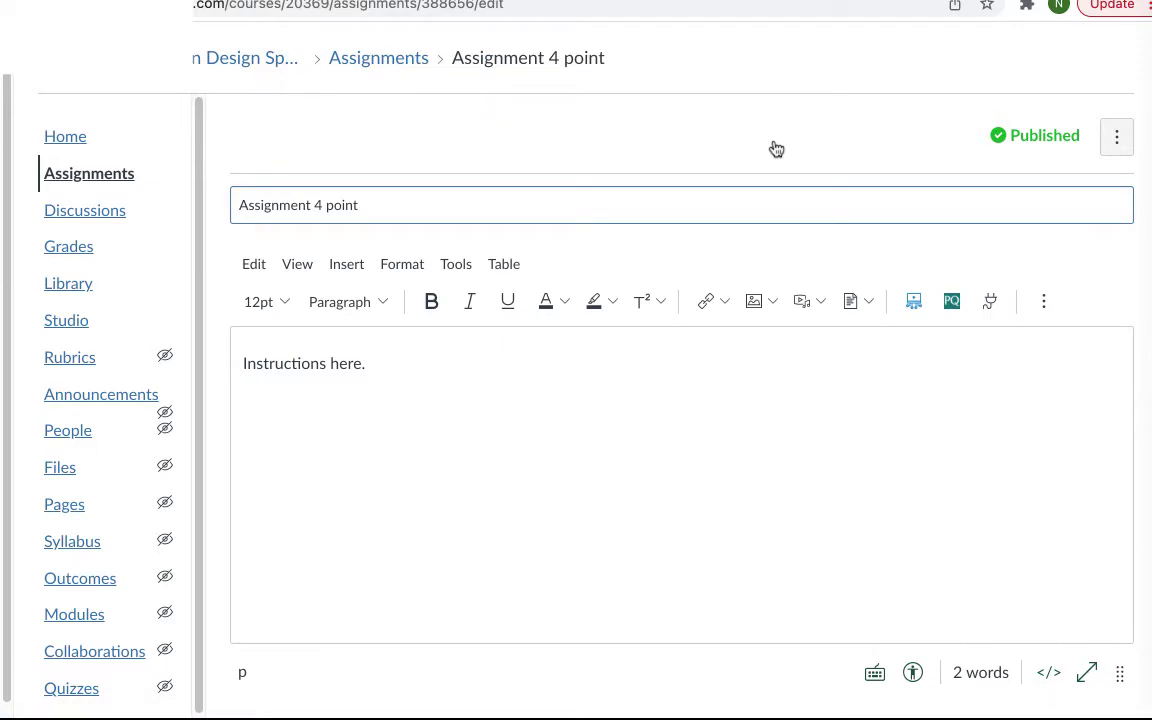
pyautogui.scroll(-4, 776, 148)
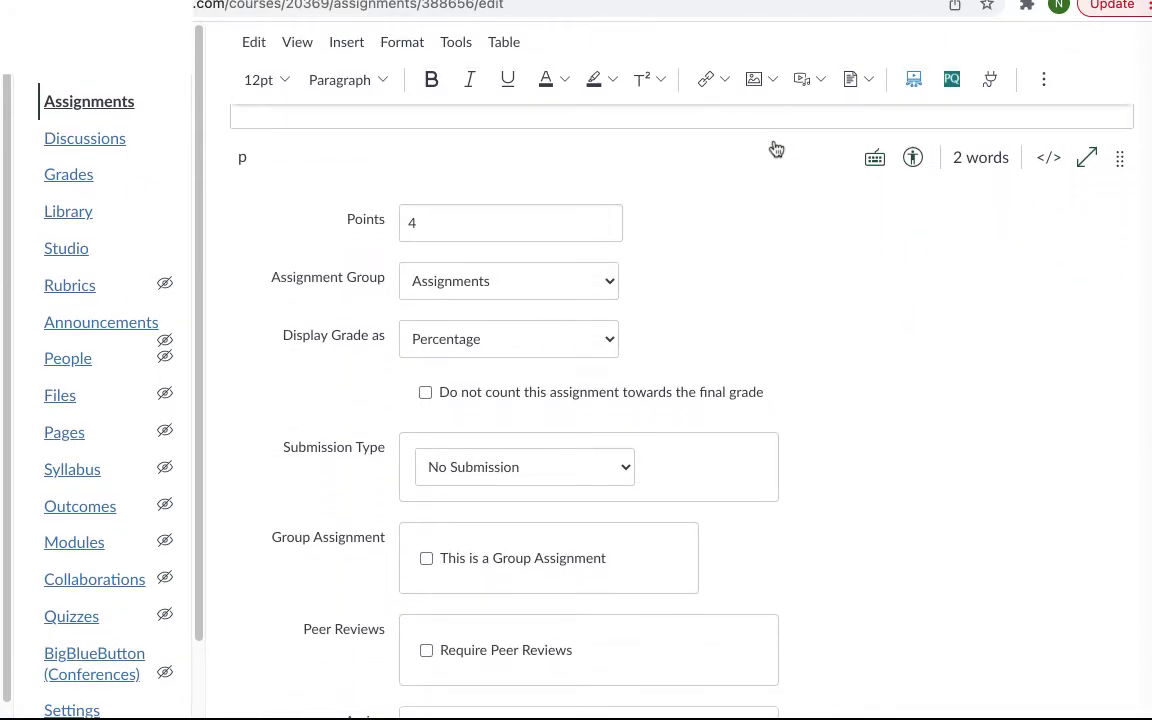
pyautogui.click(601, 346)
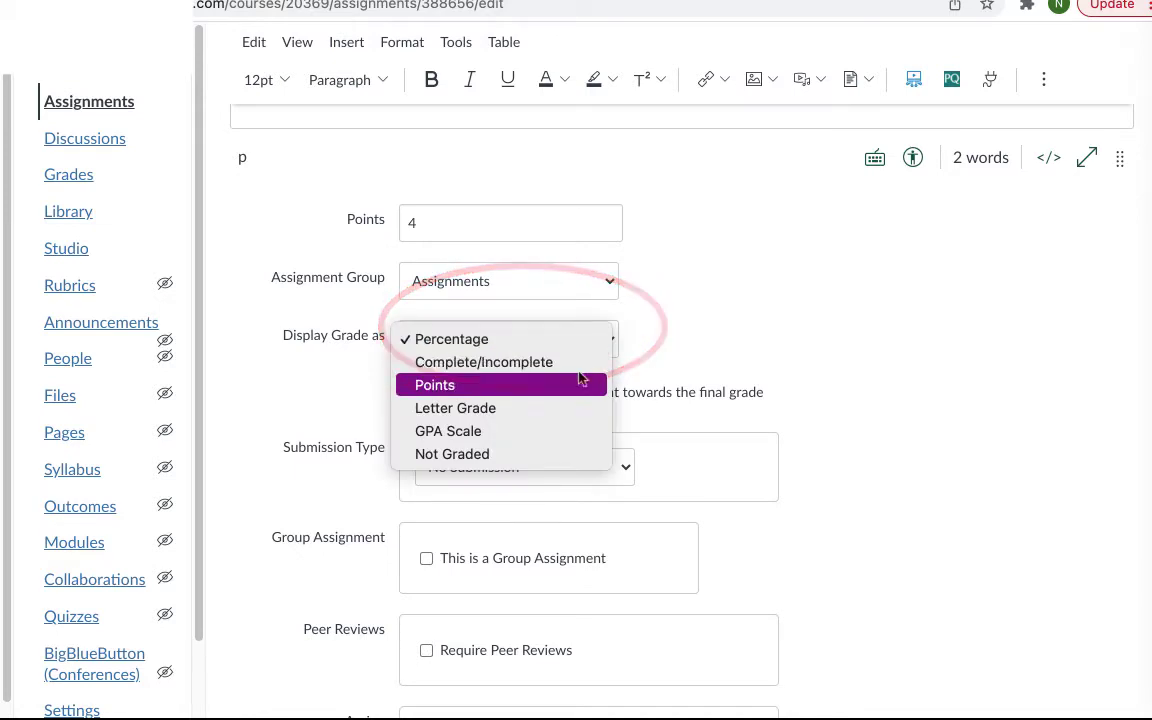
pyautogui.click(557, 409)
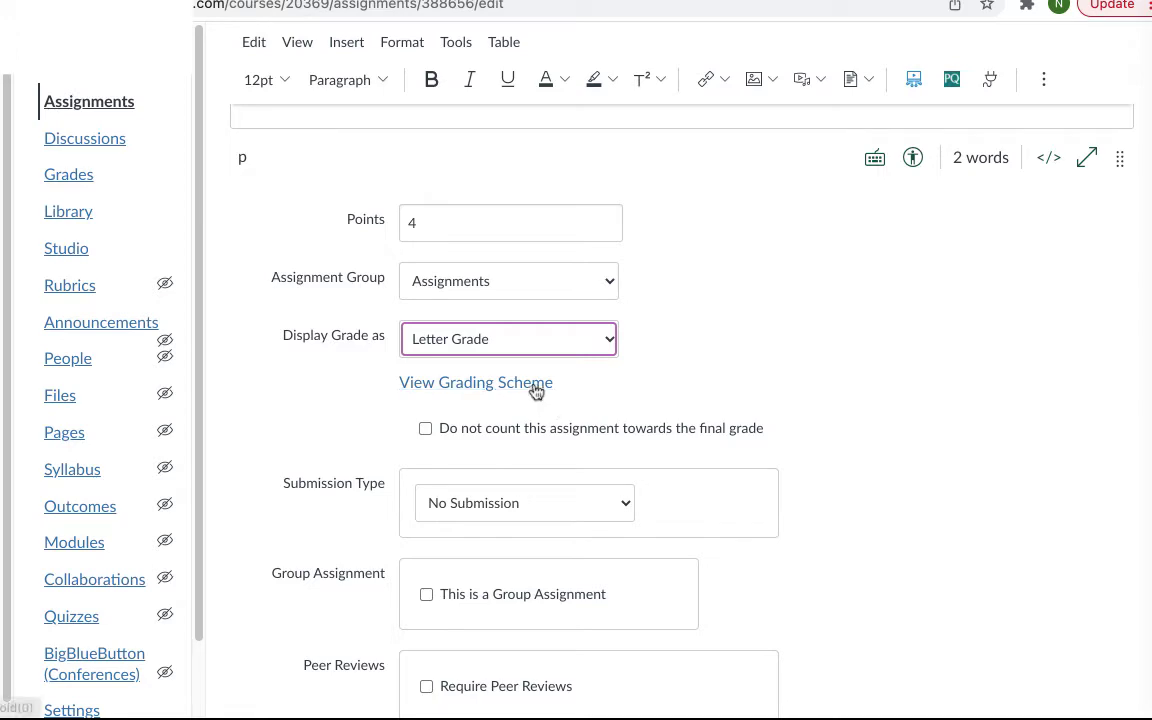
# Review the assignment's current grading scheme and go to the page for managing grading schemes
pyautogui.click(538, 387)
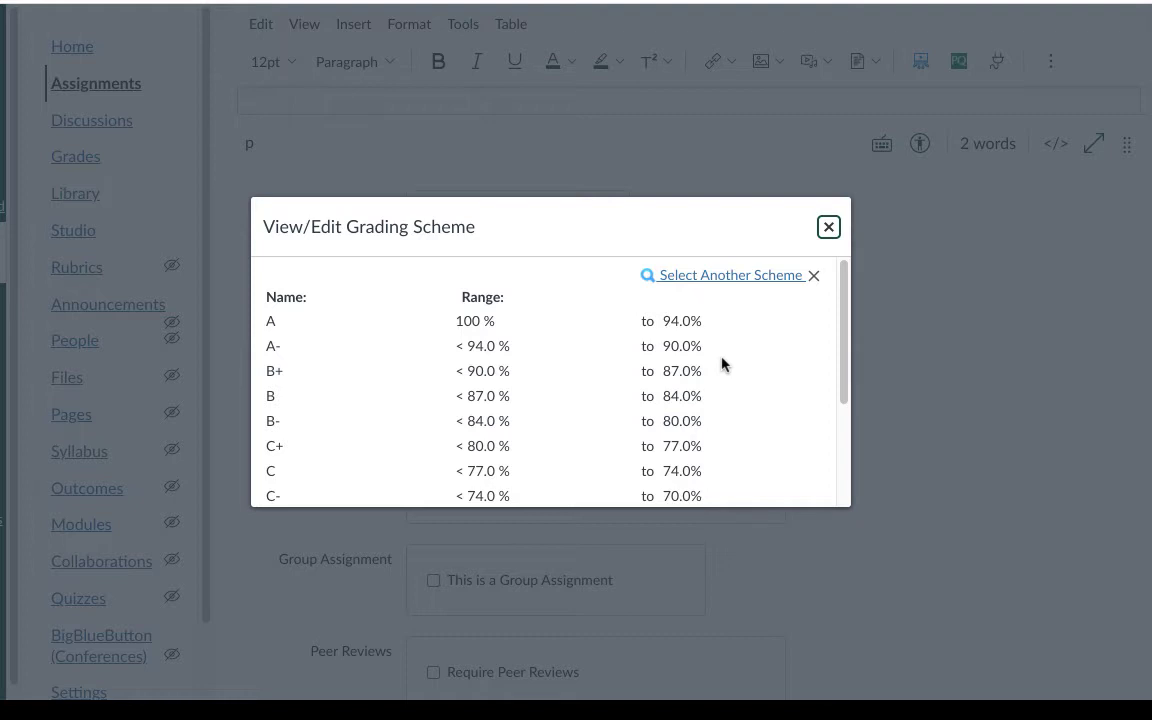
pyautogui.scroll(-3, 722, 364)
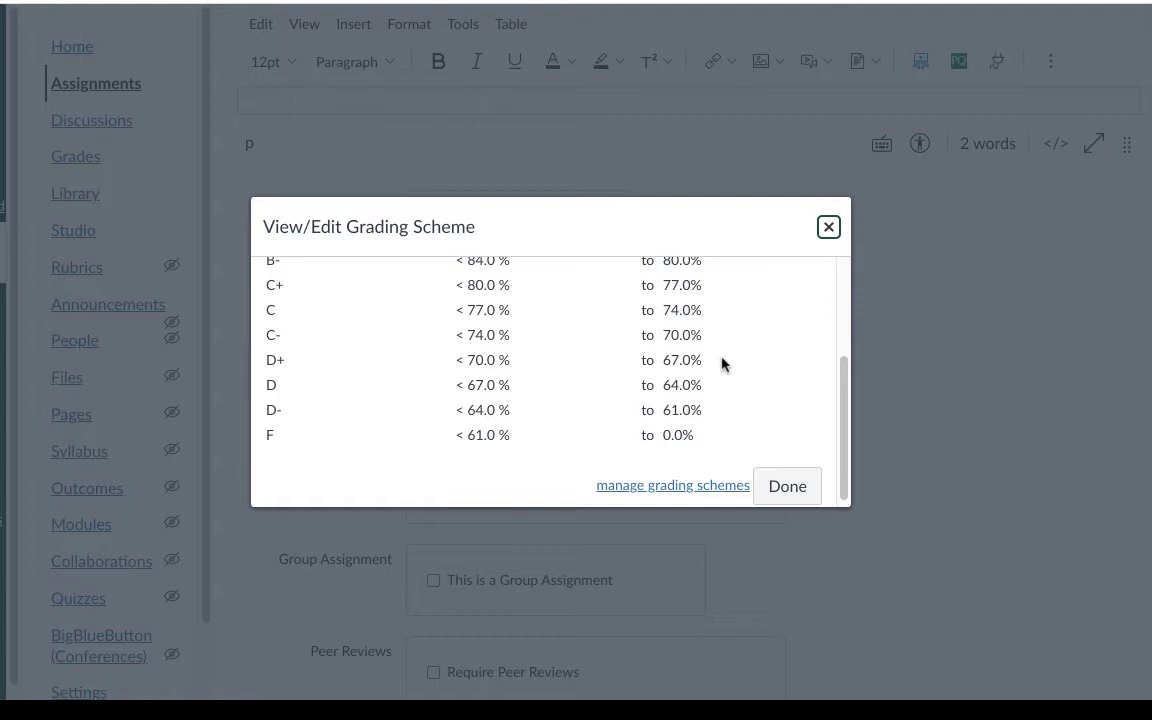
pyautogui.scroll(-1, 722, 364)
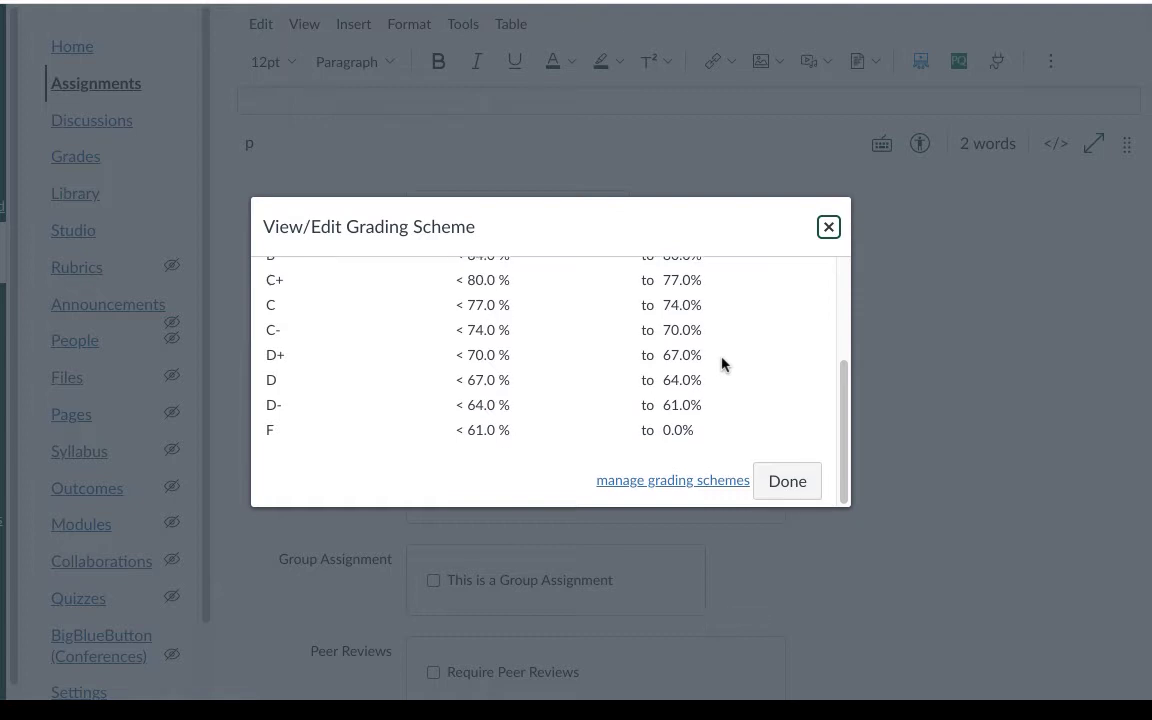
pyautogui.click(714, 484)
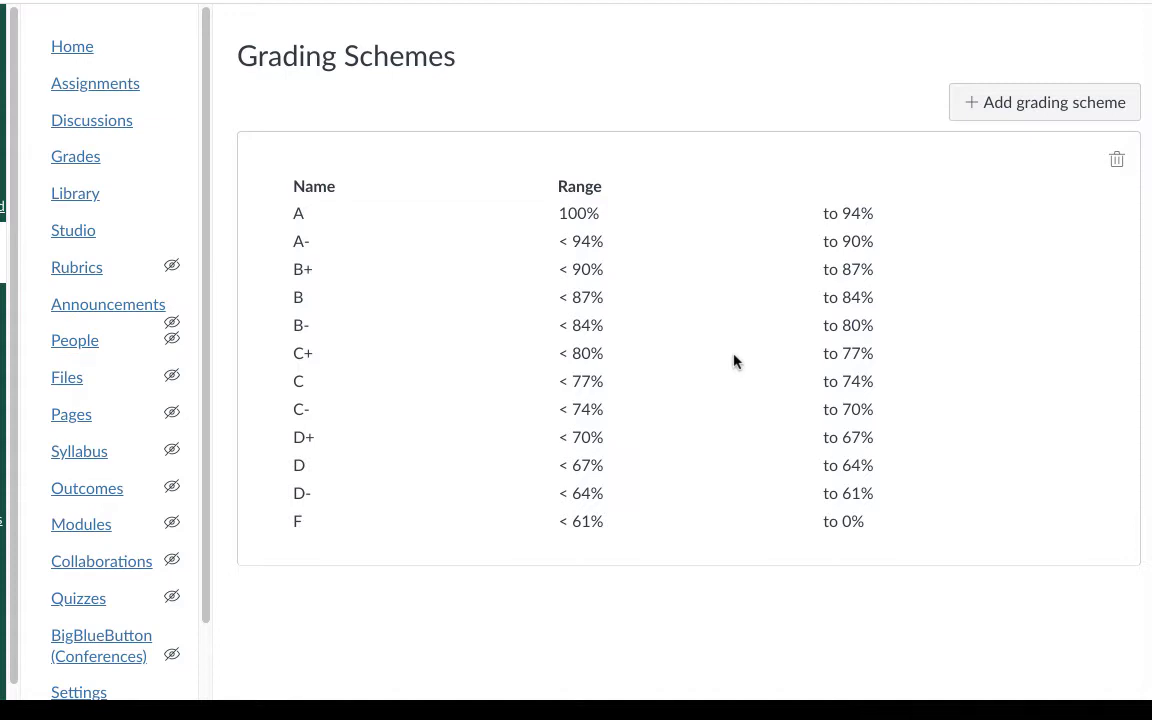
# Add a new grading scheme and name it "Five levels"
pyautogui.click(1016, 110)
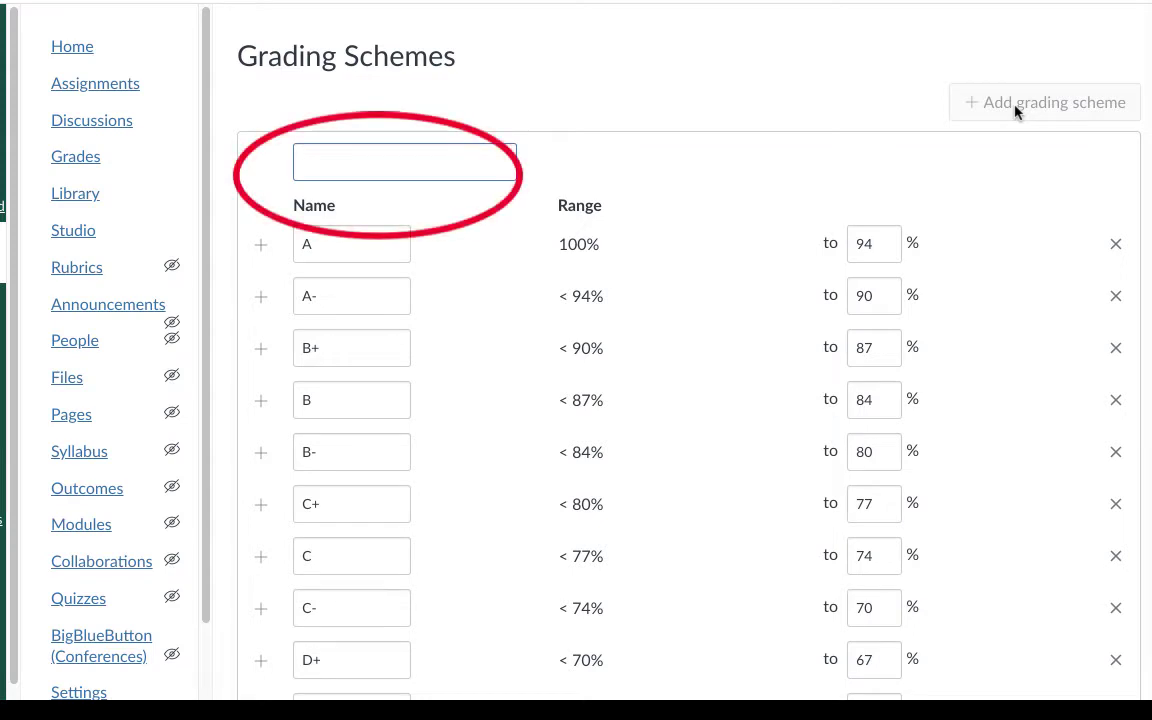
pyautogui.write('Five levels')
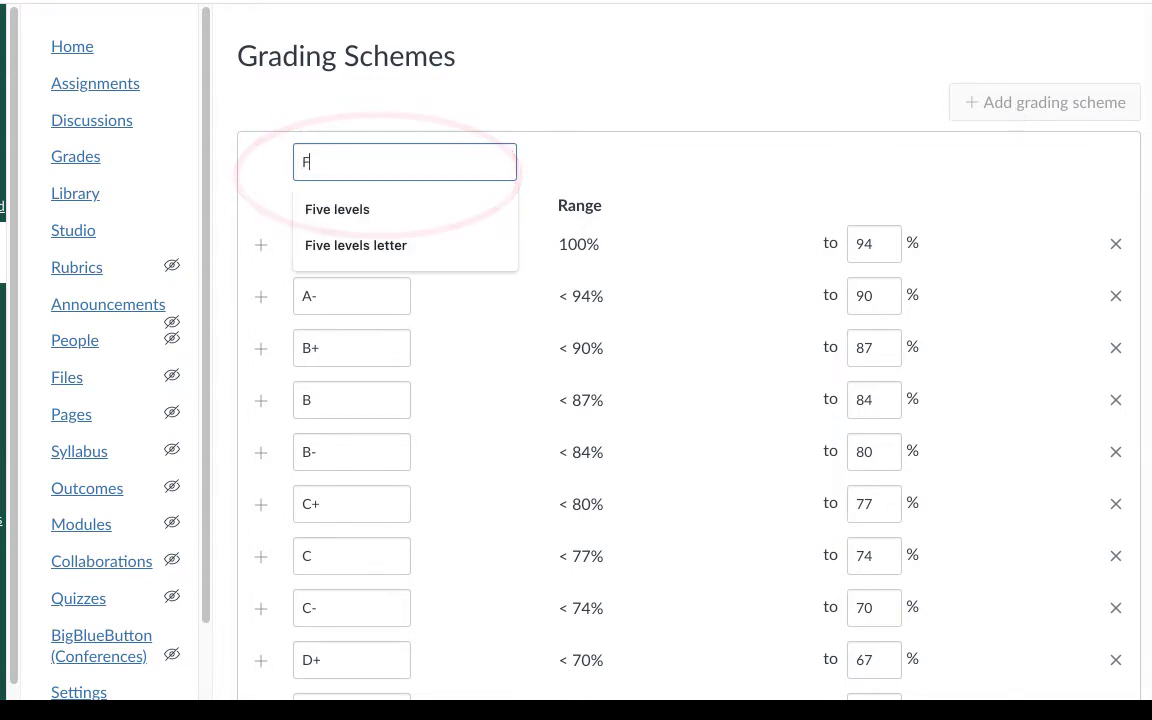
pyautogui.click(340, 213)
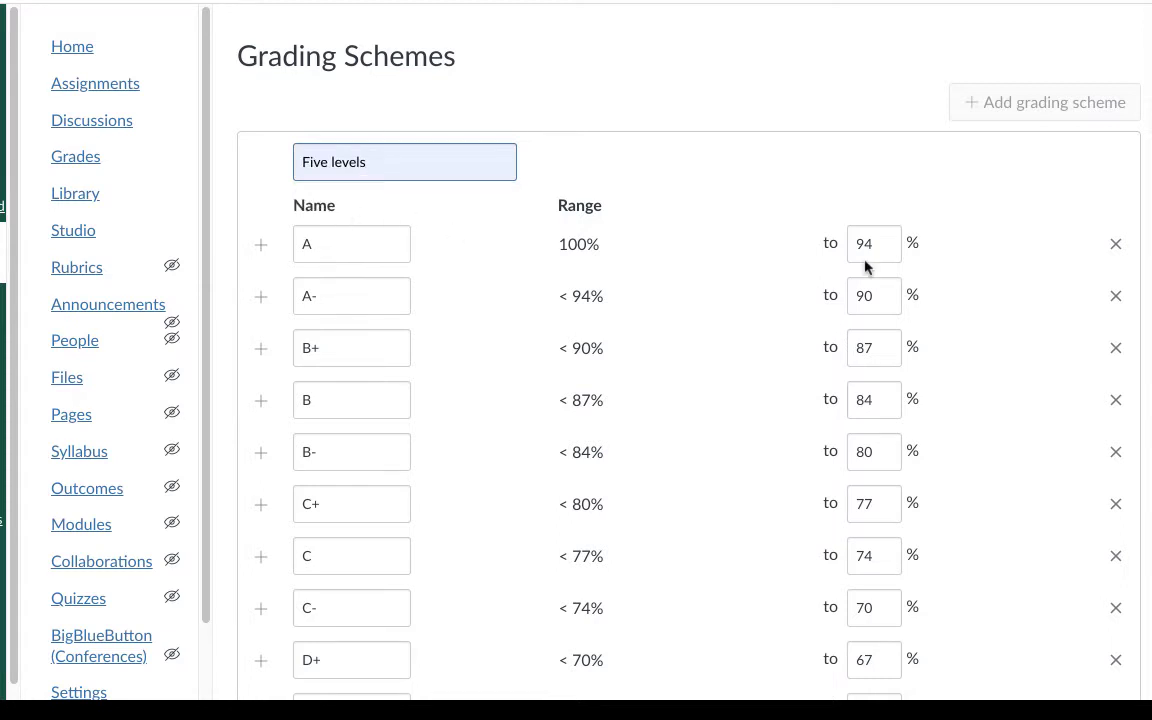
# Remove all plus and minus grades from the new scheme, keeping only the A, B, C, D and F rows
pyautogui.click(1114, 298)
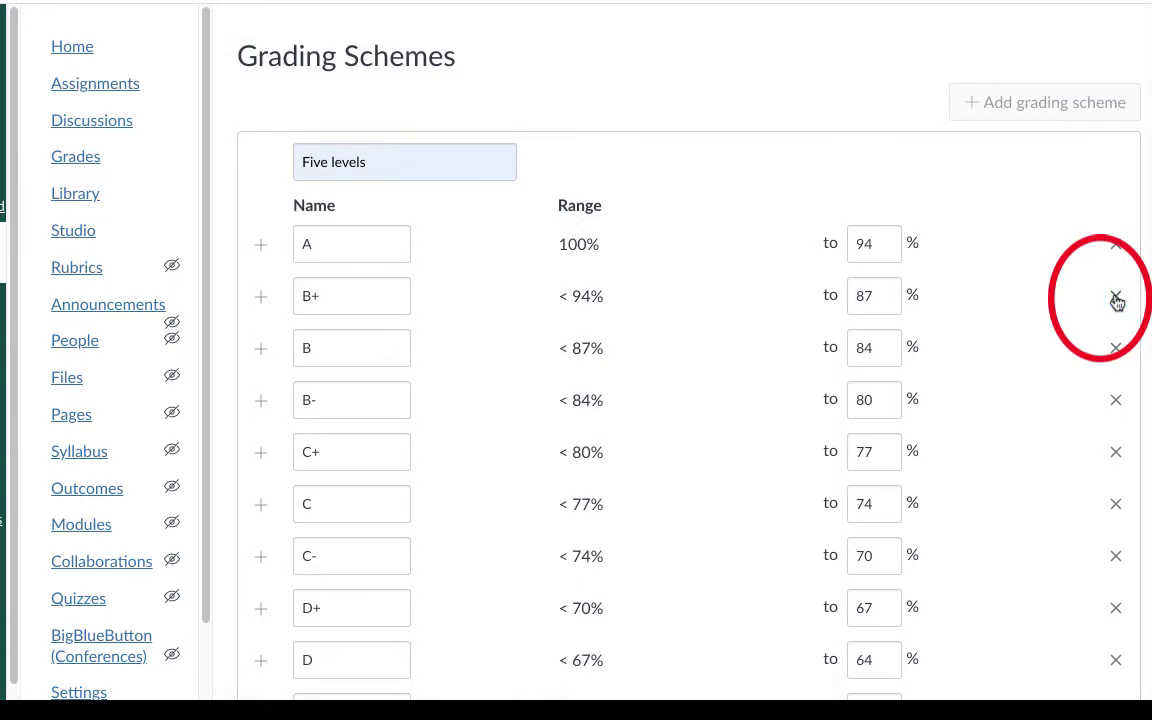
pyautogui.click(1115, 298)
pyautogui.click(1115, 348)
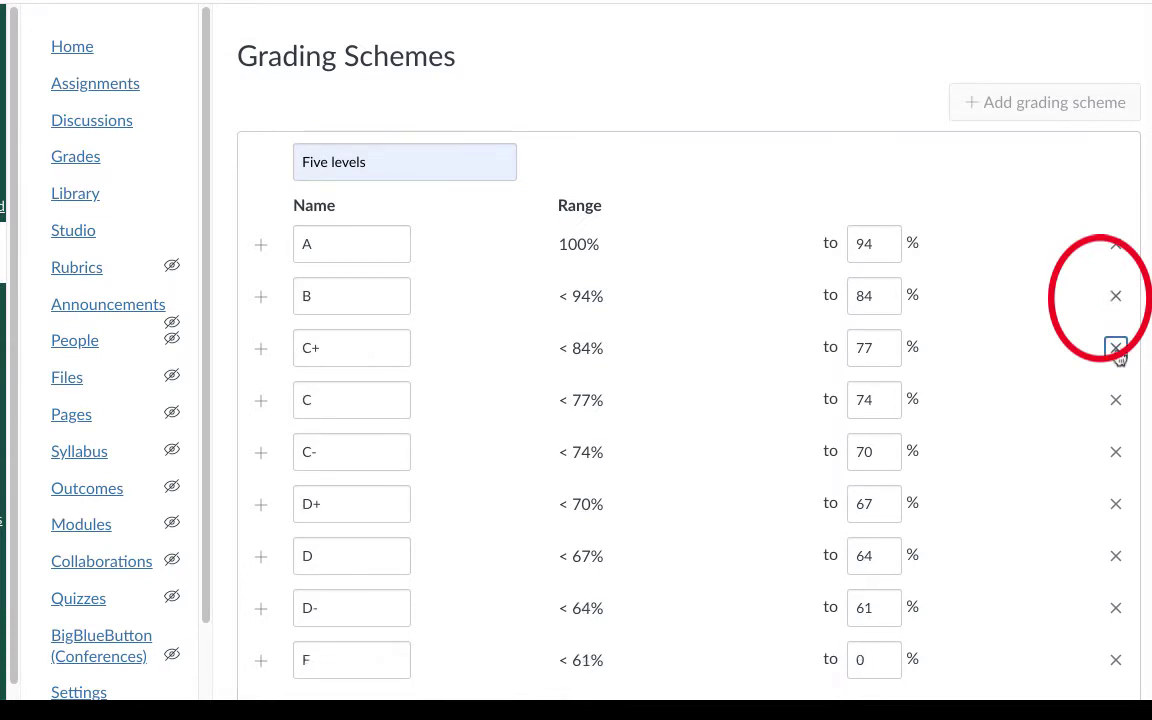
pyautogui.click(1115, 348)
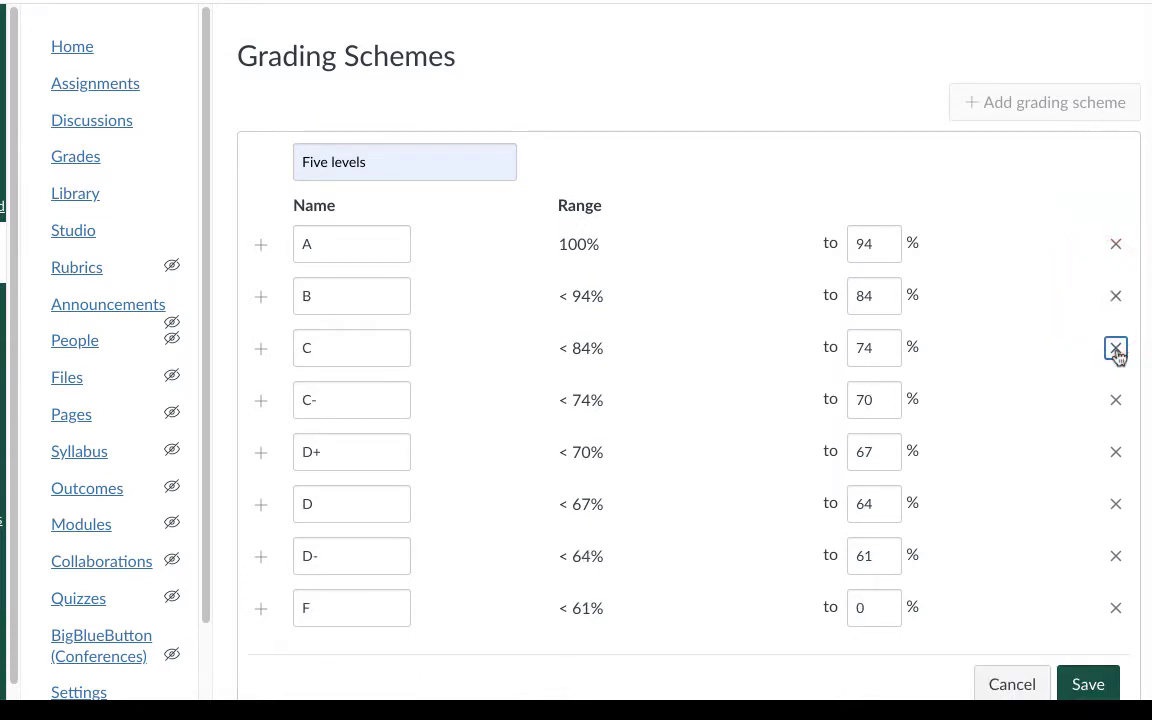
pyautogui.click(1116, 400)
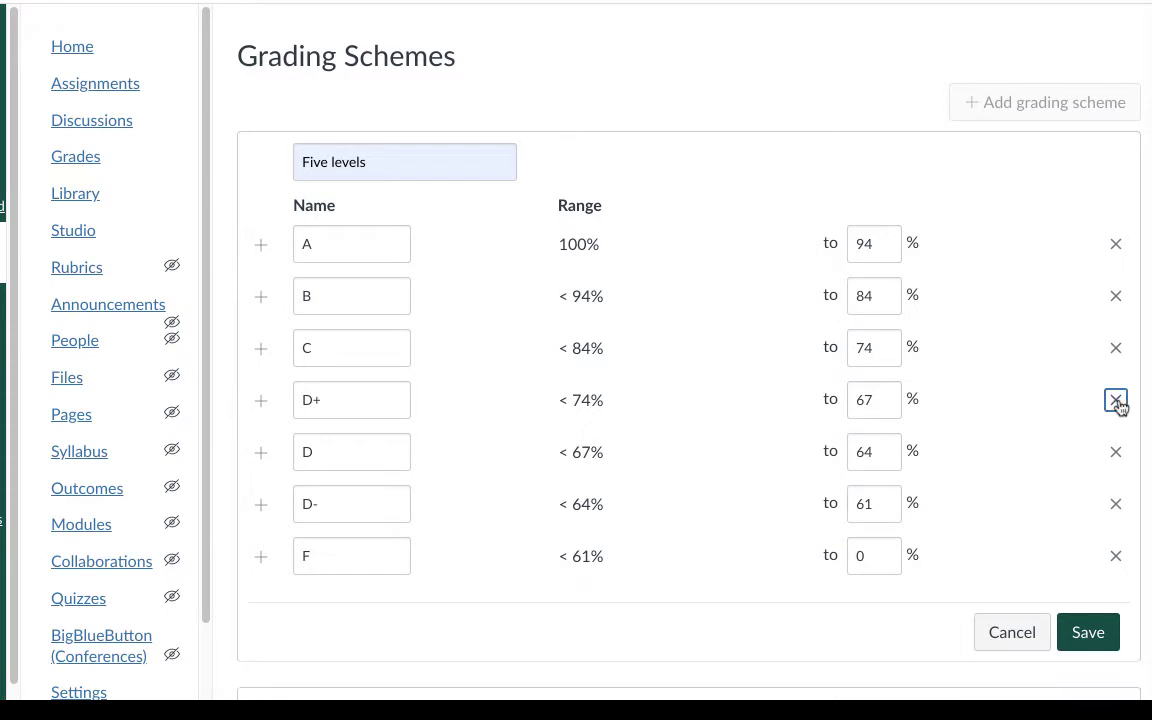
pyautogui.click(1116, 400)
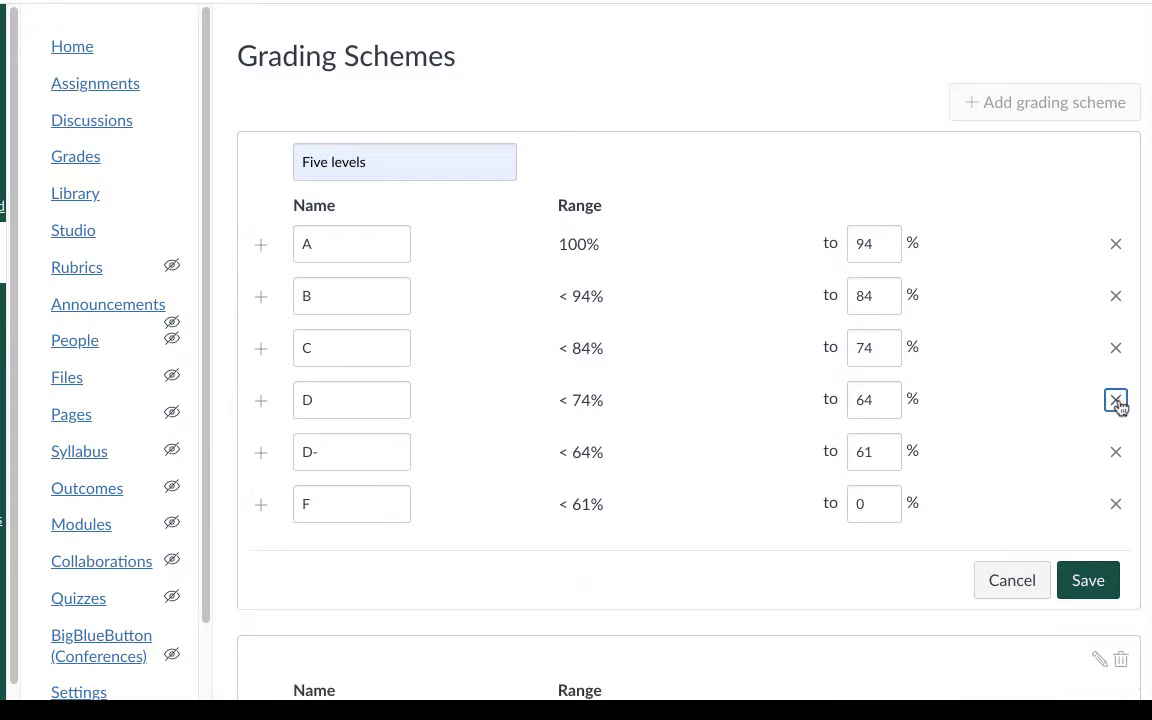
pyautogui.click(1116, 452)
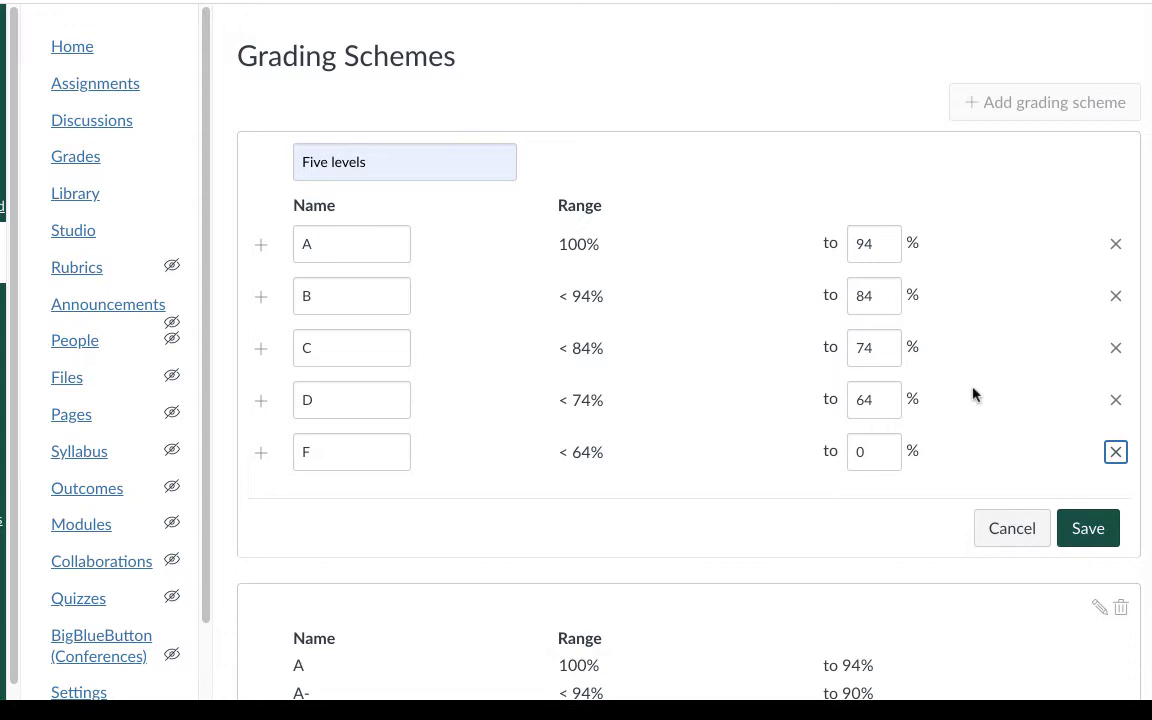
# Set the lower limit of the A range to 87.5% and of the B range to 62.5%
pyautogui.click(874, 243)
pyautogui.doubleClick(874, 243)
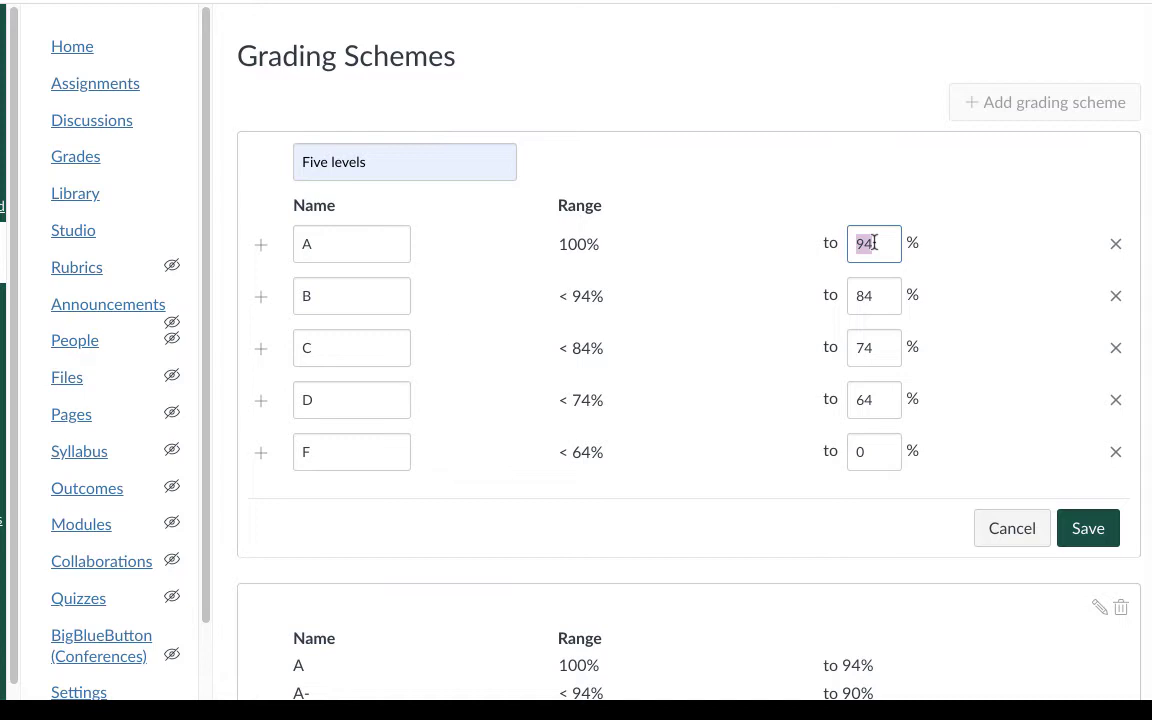
pyautogui.write('87.5')
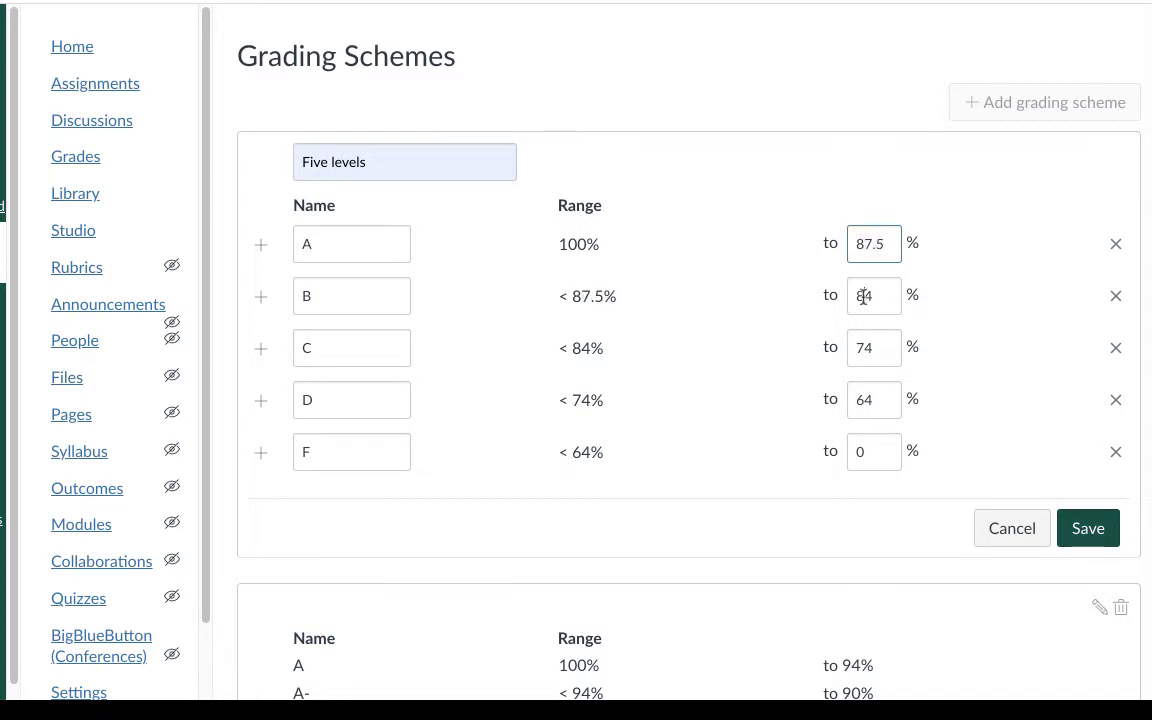
pyautogui.click(863, 297)
pyautogui.doubleClick(879, 294)
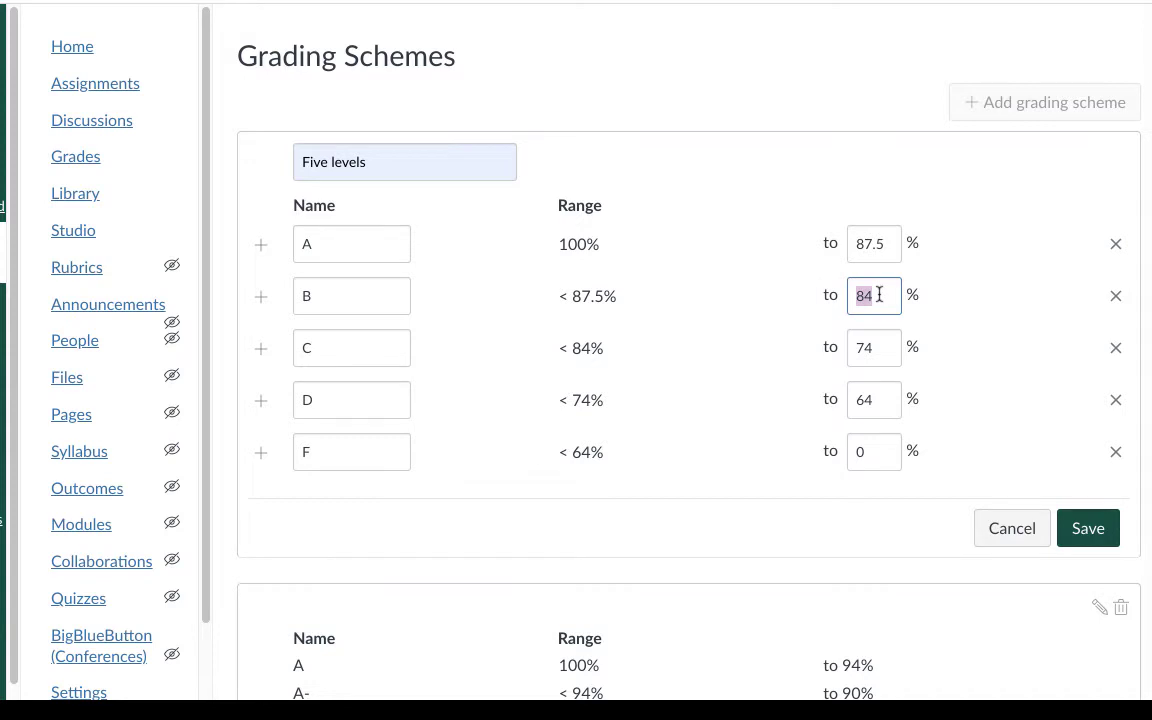
pyautogui.write('62.5')
# Set the lower limits of the C and D ranges to 37.5% and 12.5%, and save the grading scheme
pyautogui.click(871, 341)
pyautogui.doubleClick(868, 345)
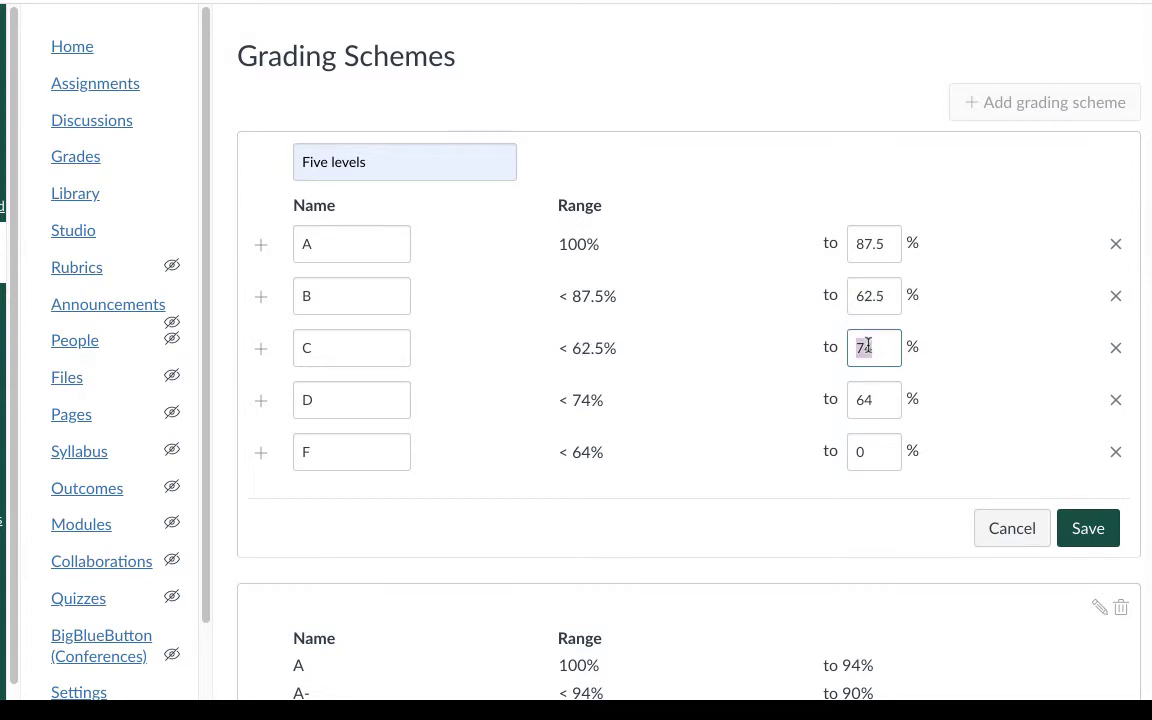
pyautogui.write('37.5')
pyautogui.click(864, 398)
pyautogui.doubleClick(862, 402)
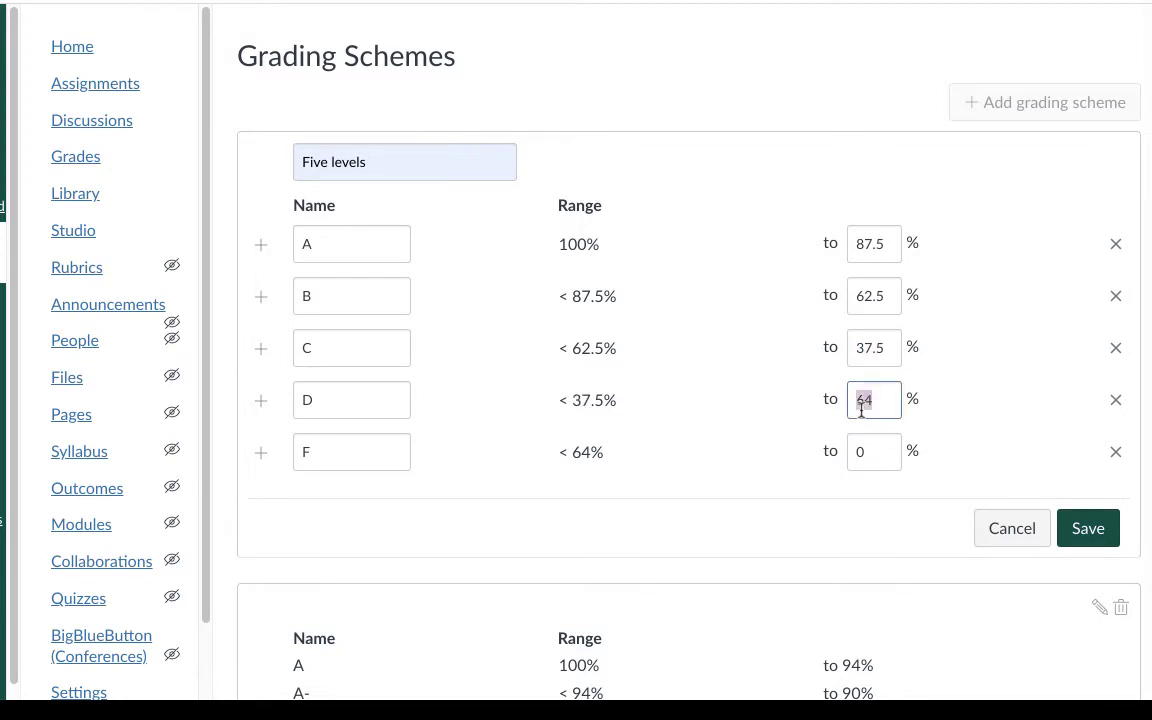
pyautogui.write('12.5')
pyautogui.click(975, 427)
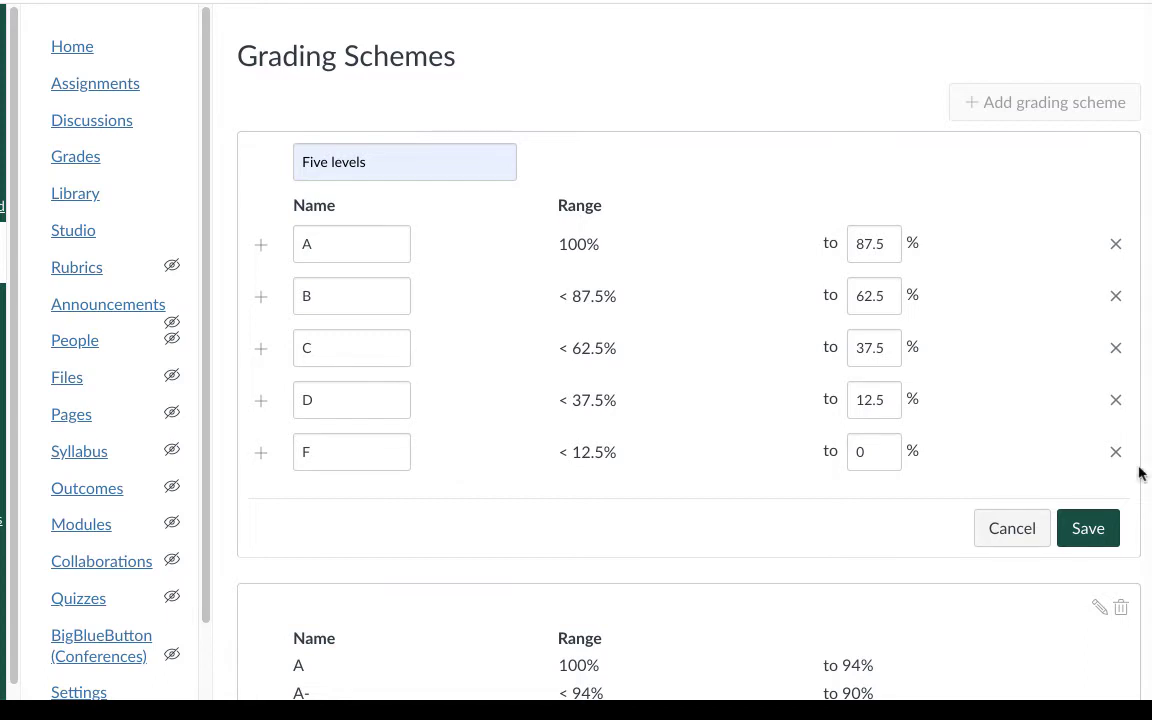
pyautogui.click(1092, 529)
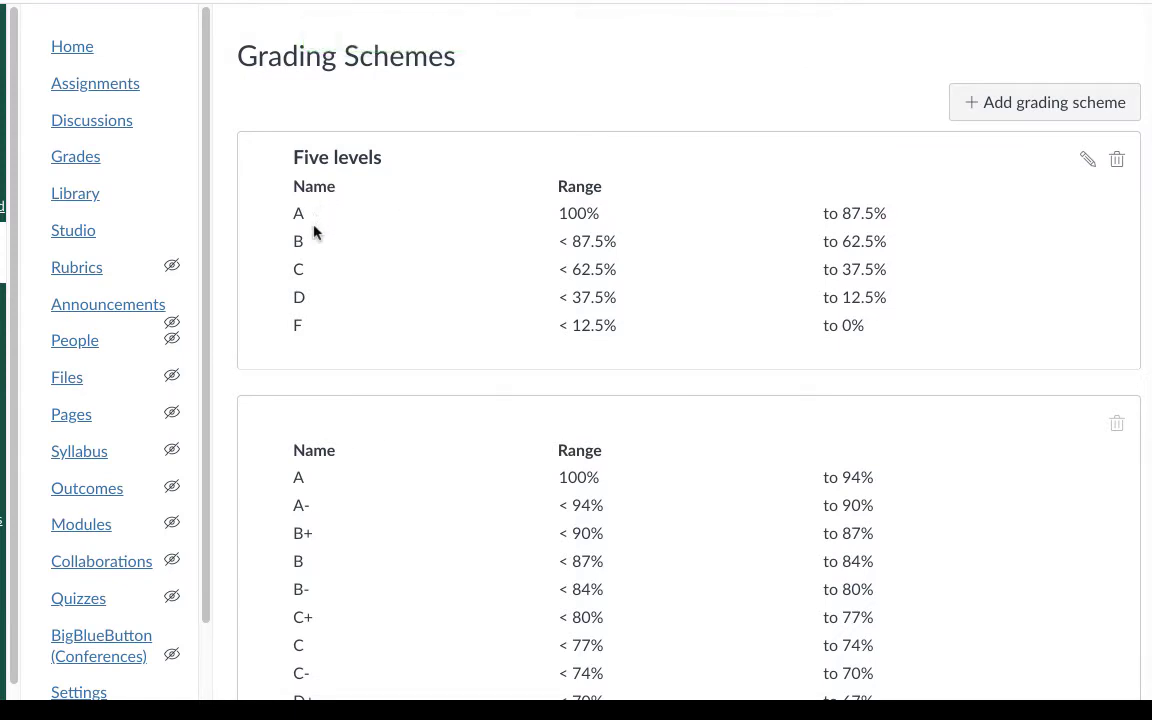
# Edit the Five levels scheme, renaming grade A to "Exceeding Standards" and grade B to "Meeting Standards"
pyautogui.click(1088, 159)
pyautogui.press('Tab')
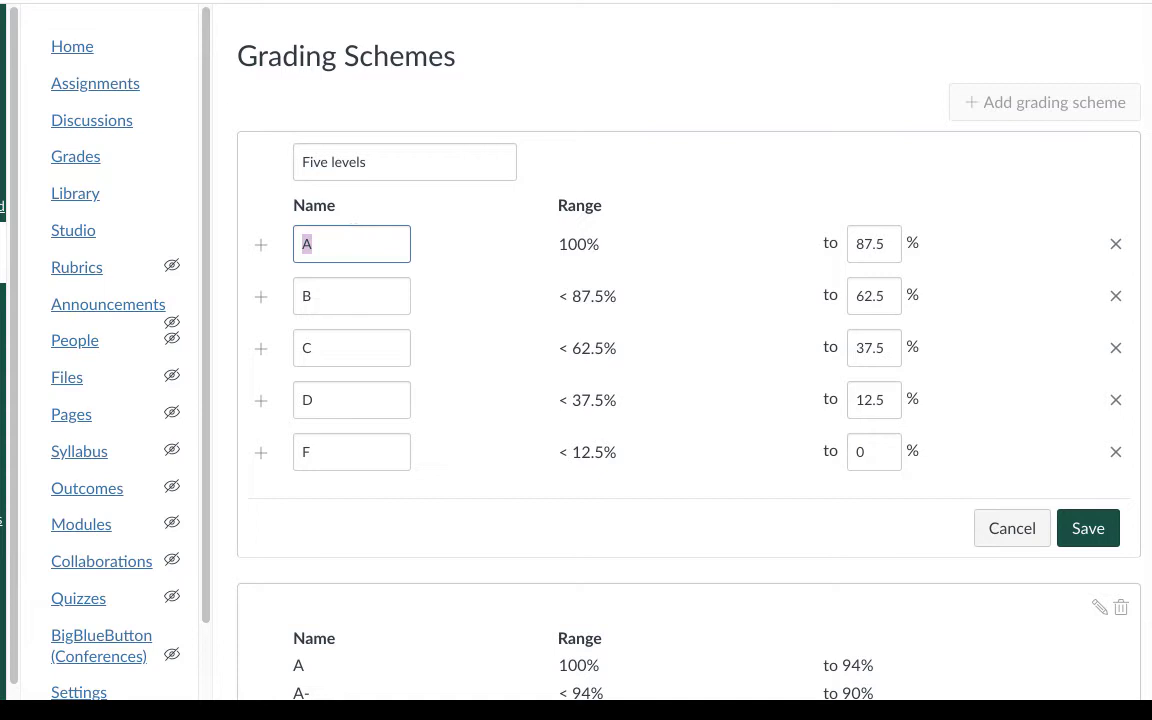
pyautogui.write('Exceeding Stand')
pyautogui.click(359, 288)
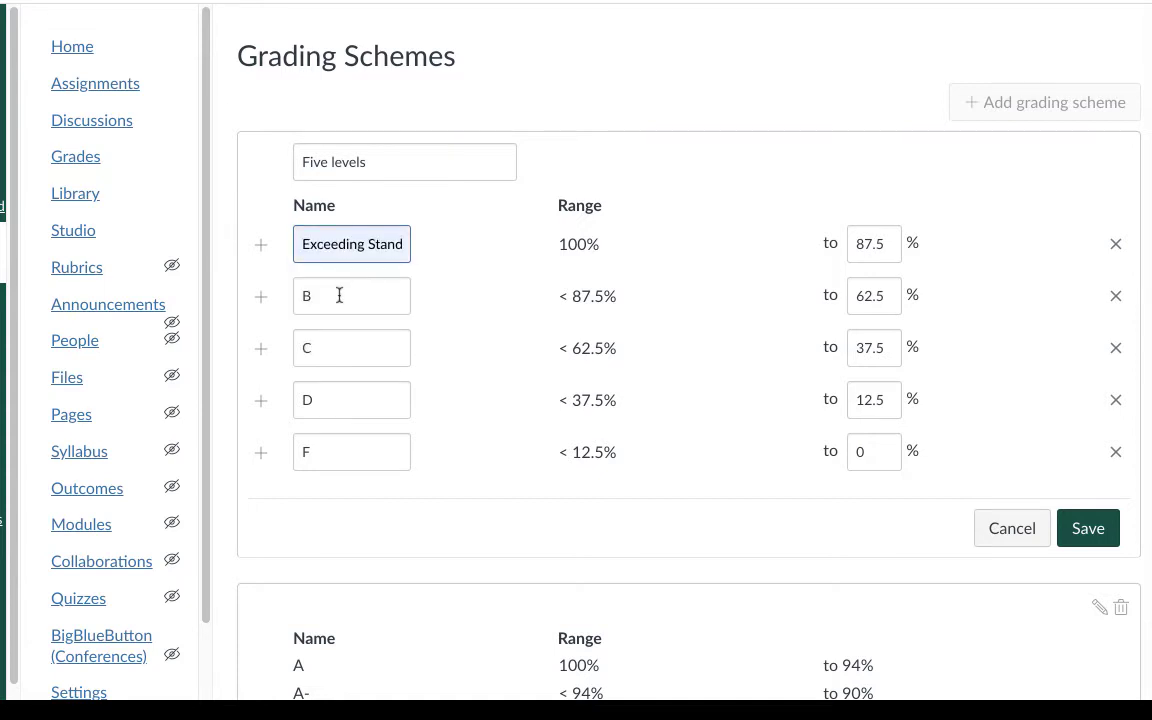
pyautogui.press('Tab')
pyautogui.write('M')
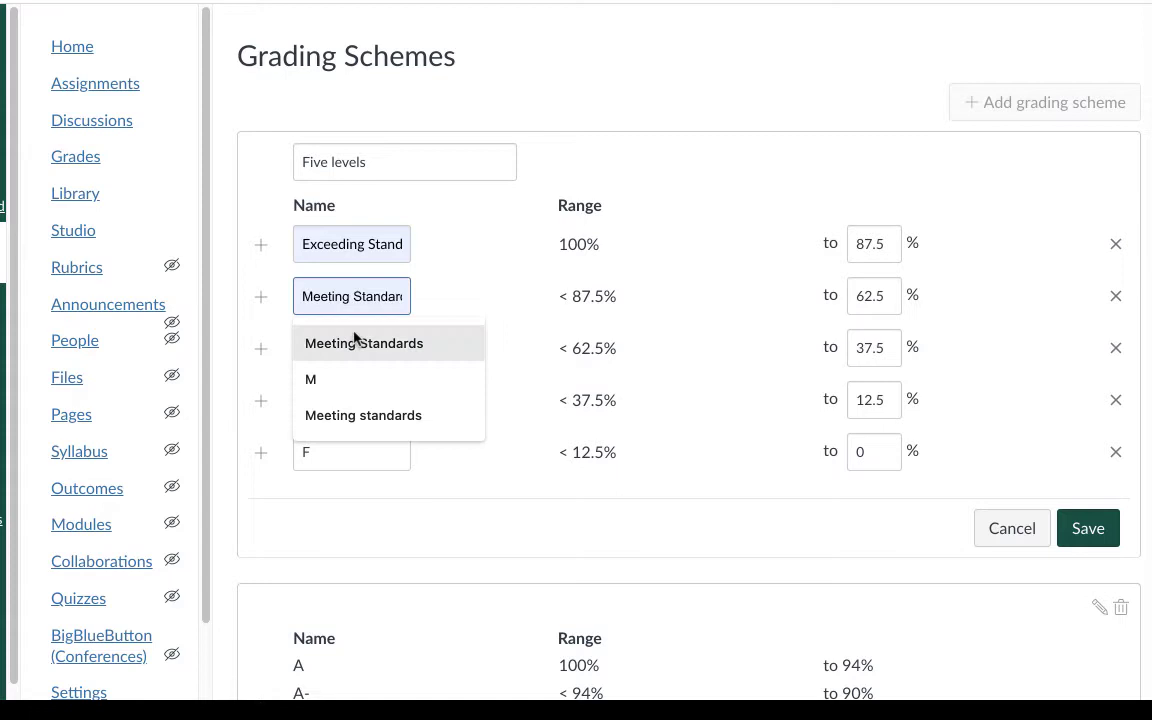
pyautogui.click(358, 335)
# Rename grade C to "Approaching Standards" and grade D to "Not Yet Met Standards"
pyautogui.press('Tab')
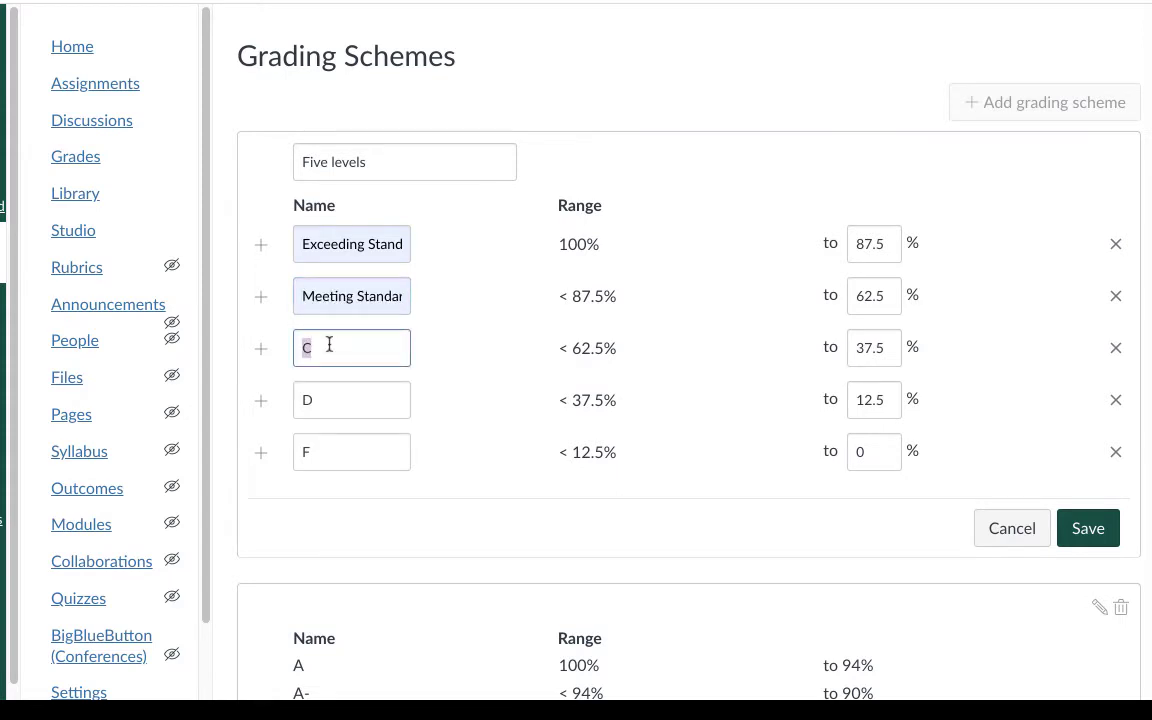
pyautogui.write('a')
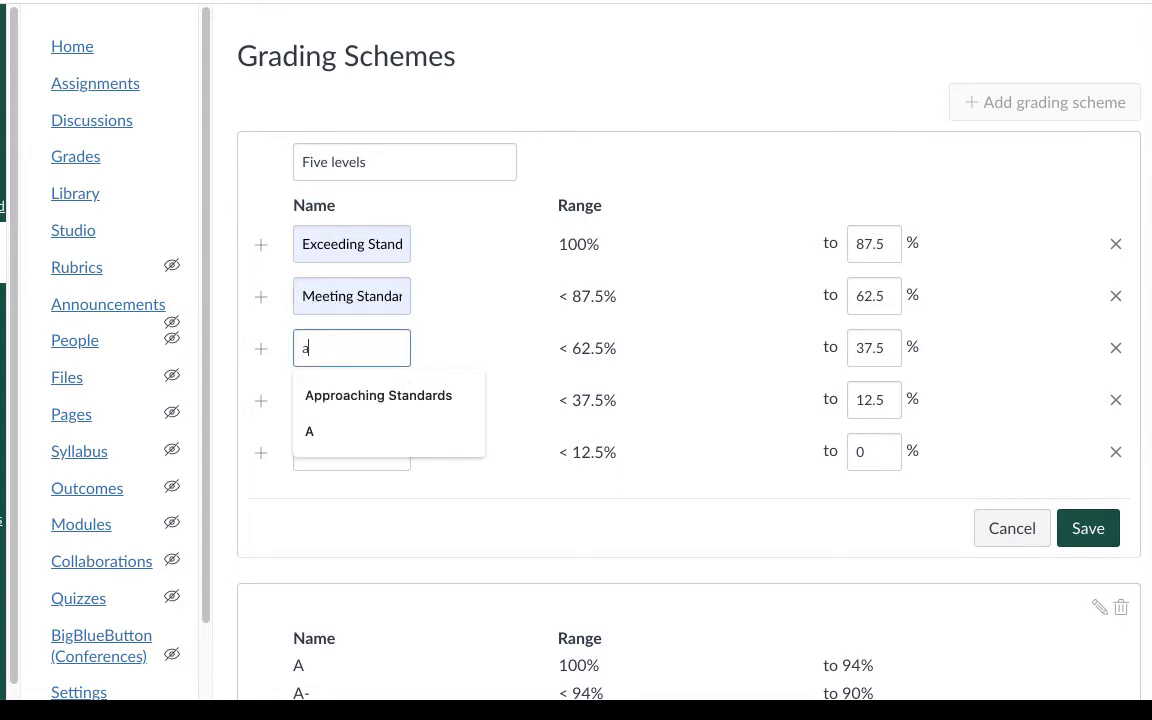
pyautogui.click(342, 398)
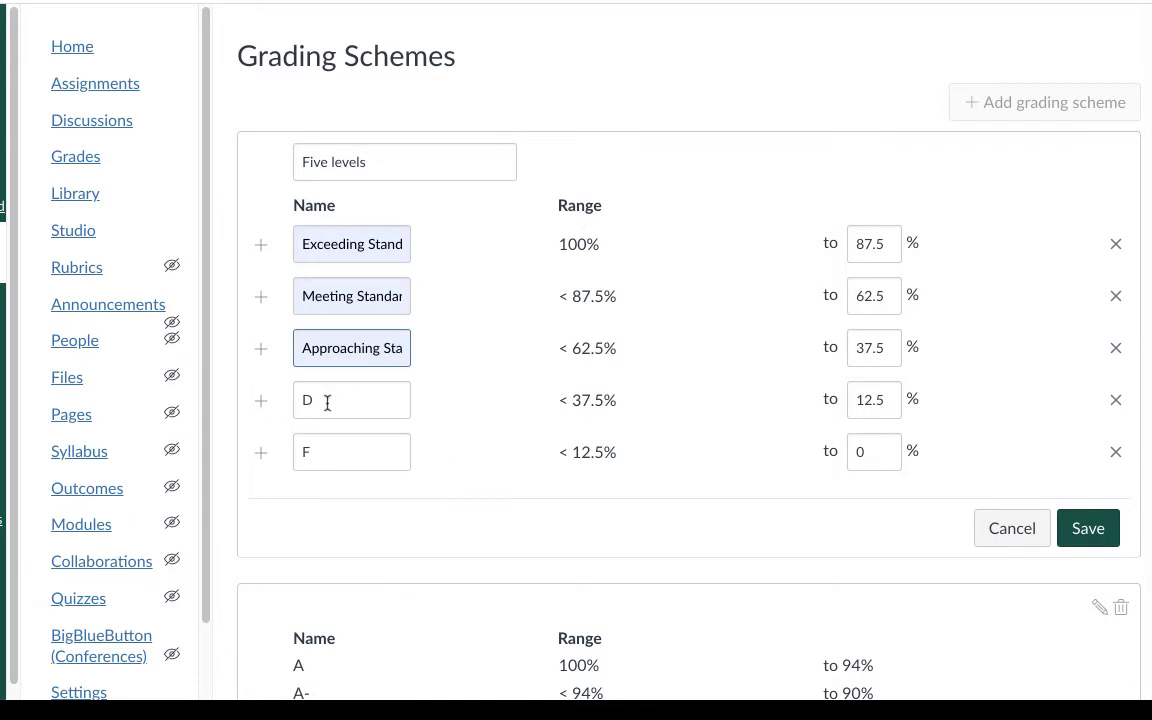
pyautogui.click(327, 401)
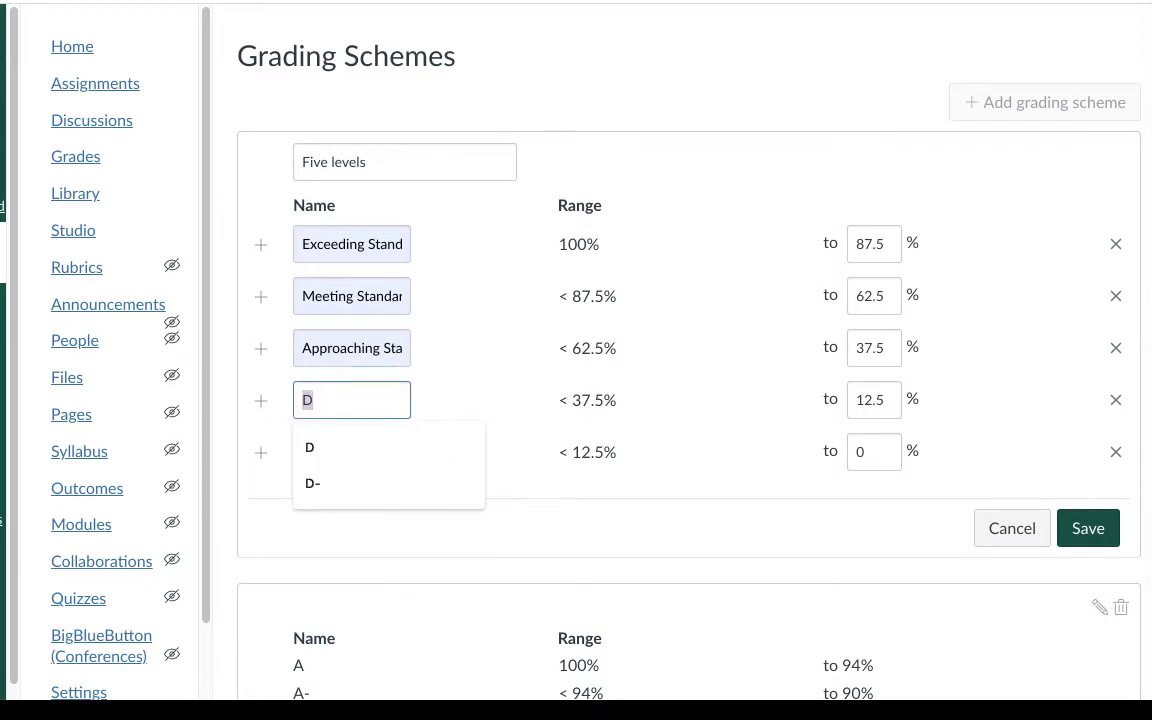
pyautogui.write('n')
pyautogui.click(337, 446)
# Rename grade F to "Insufficient Evidence" and save the edited grading scheme
pyautogui.click(335, 447)
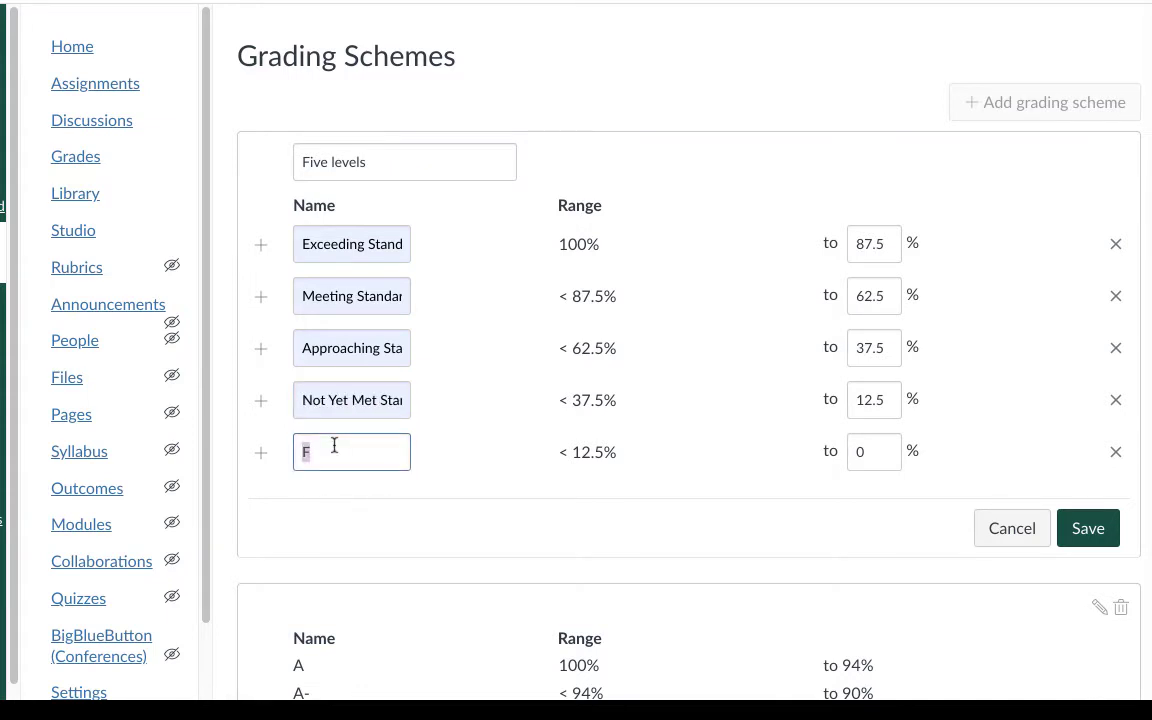
pyautogui.write('i')
pyautogui.click(357, 500)
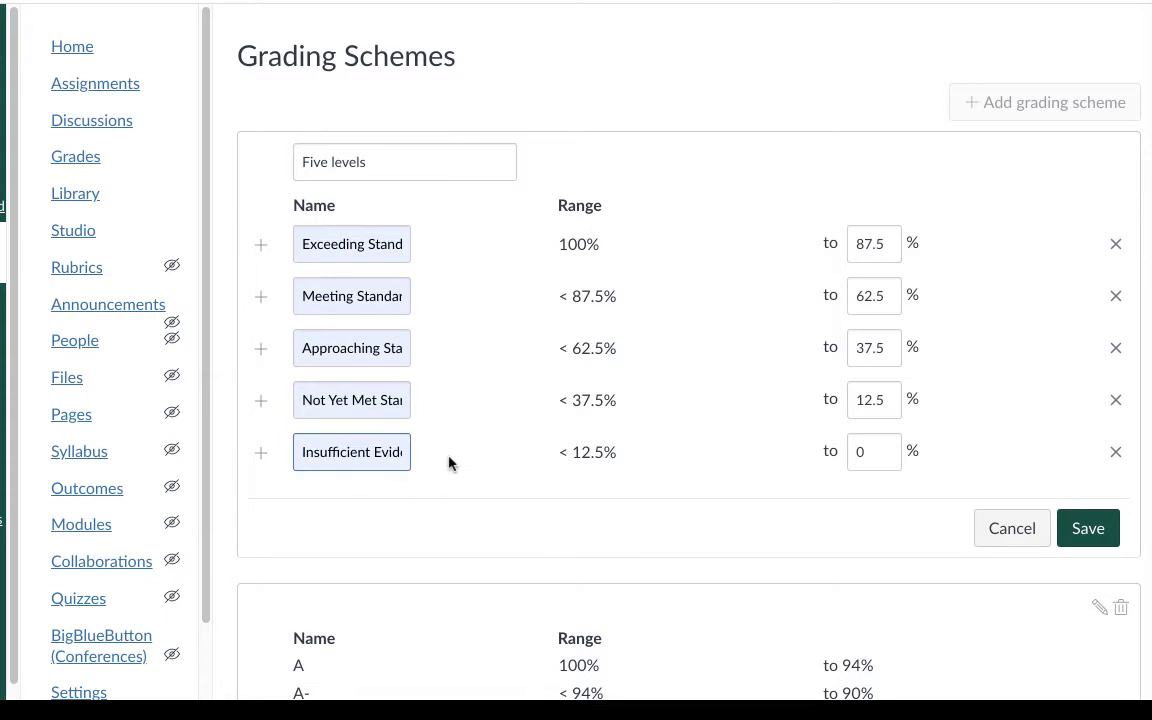
pyautogui.click(1094, 530)
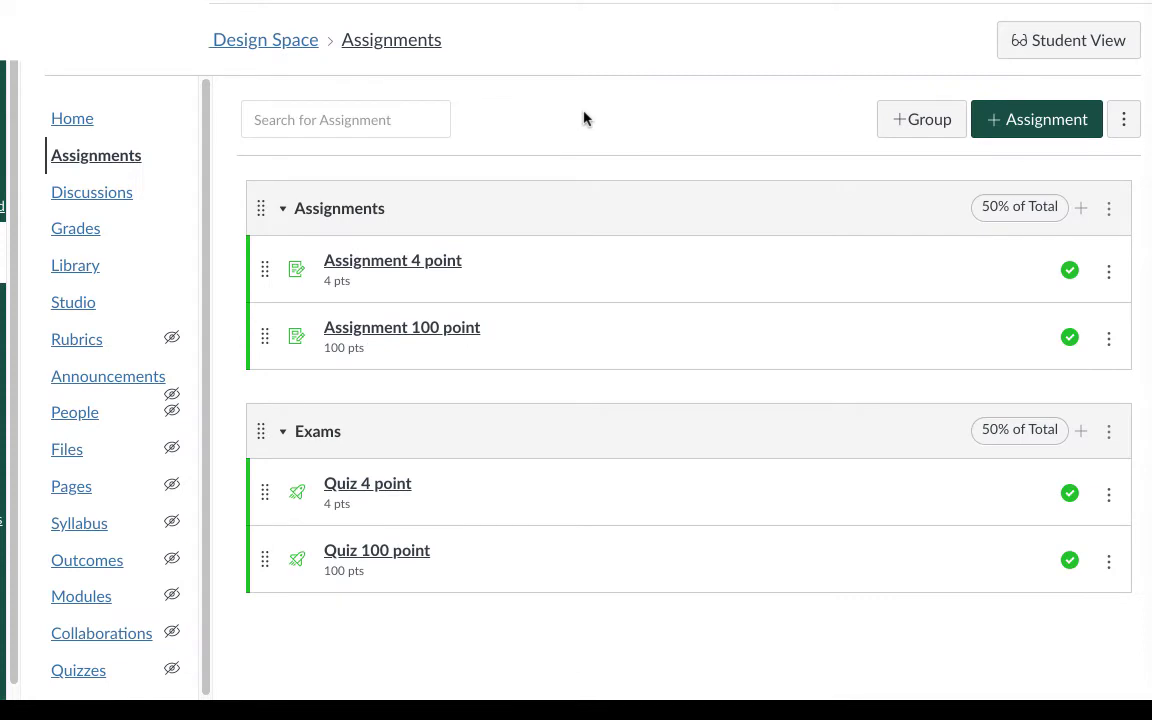
# Edit the "Assignment 4 point" assignment and set its grade display to Letter Grade
pyautogui.click(431, 266)
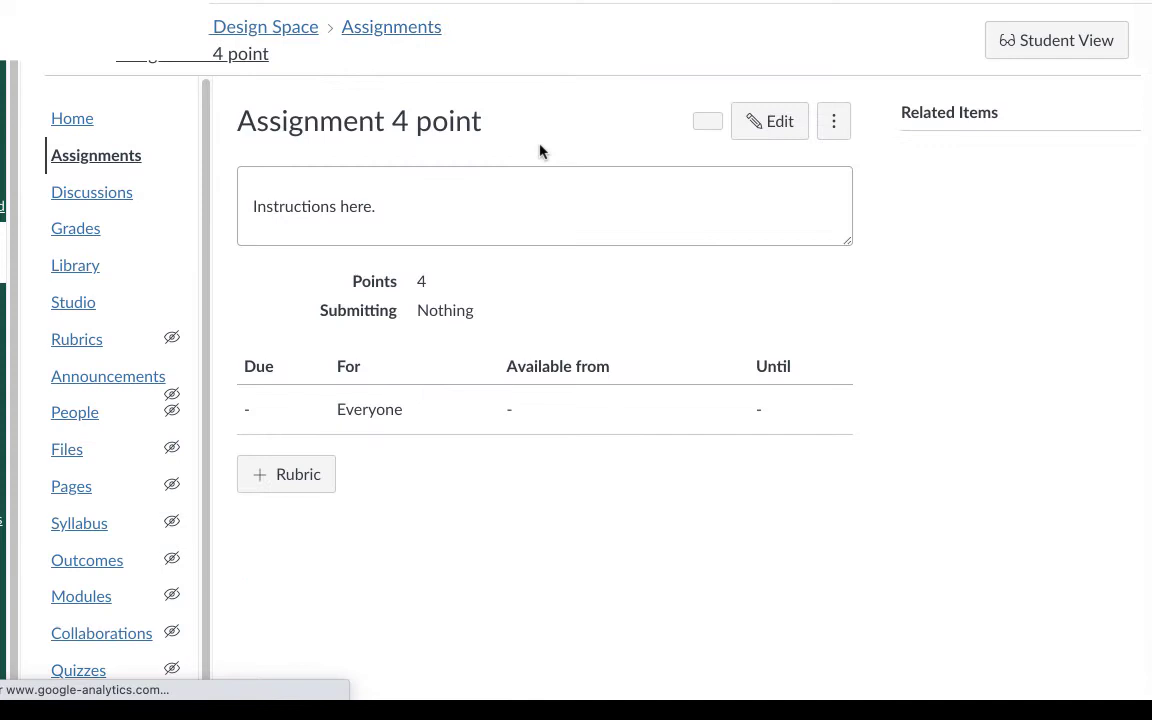
pyautogui.click(767, 122)
pyautogui.scroll(-3, 766, 121)
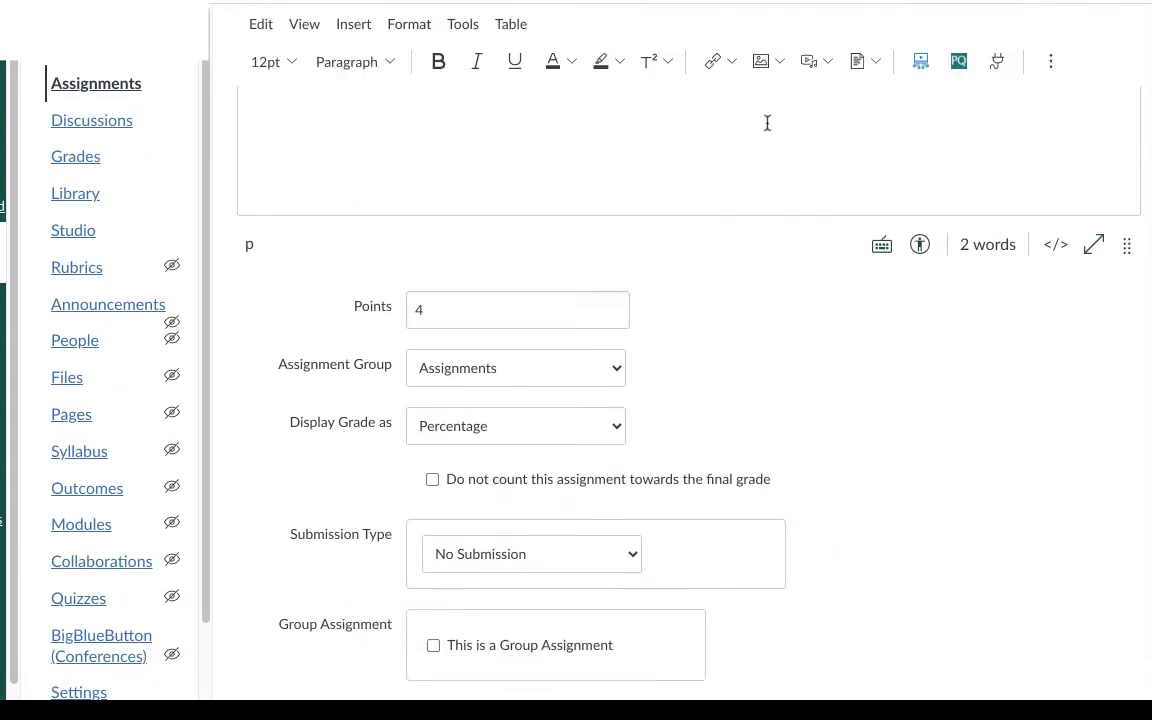
pyautogui.click(503, 381)
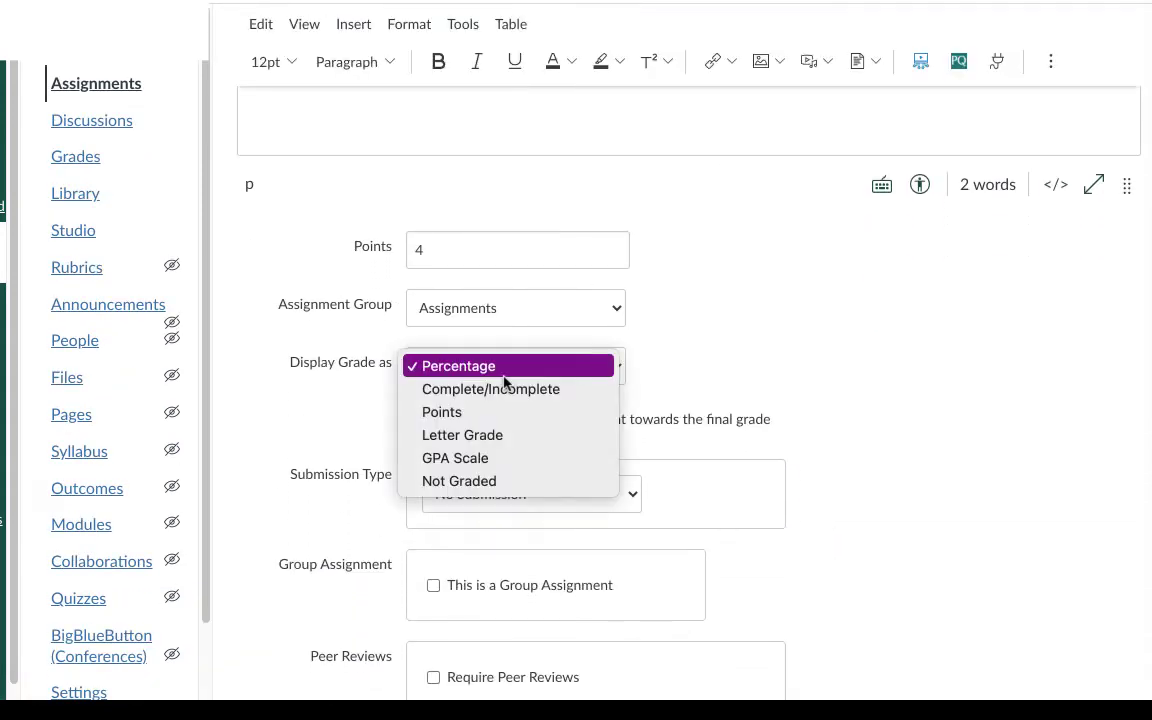
pyautogui.click(497, 437)
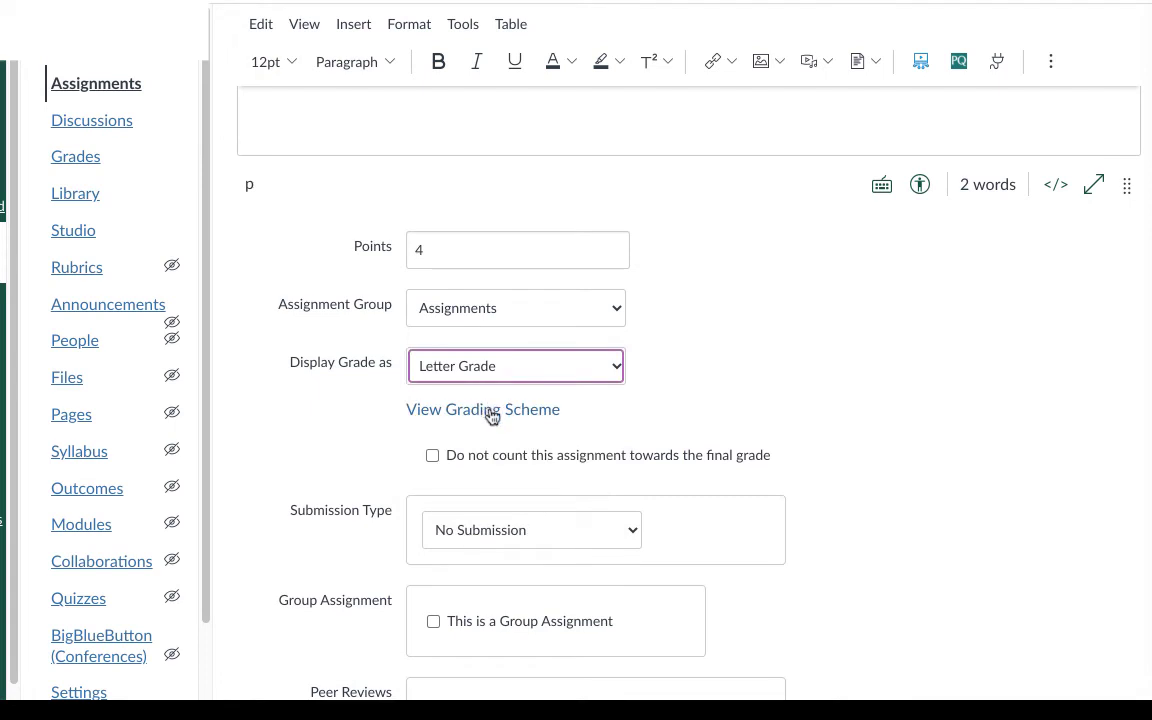
# Apply the Five levels grading scheme to the assignment and save the assignment
pyautogui.click(489, 412)
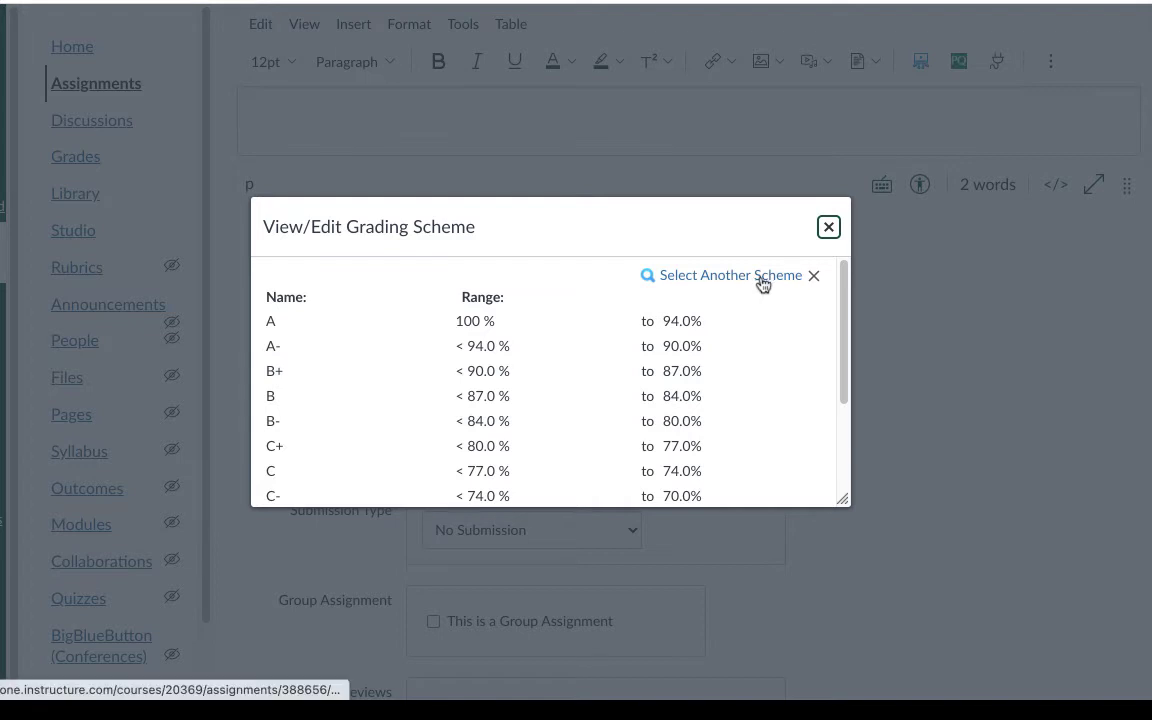
pyautogui.click(731, 275)
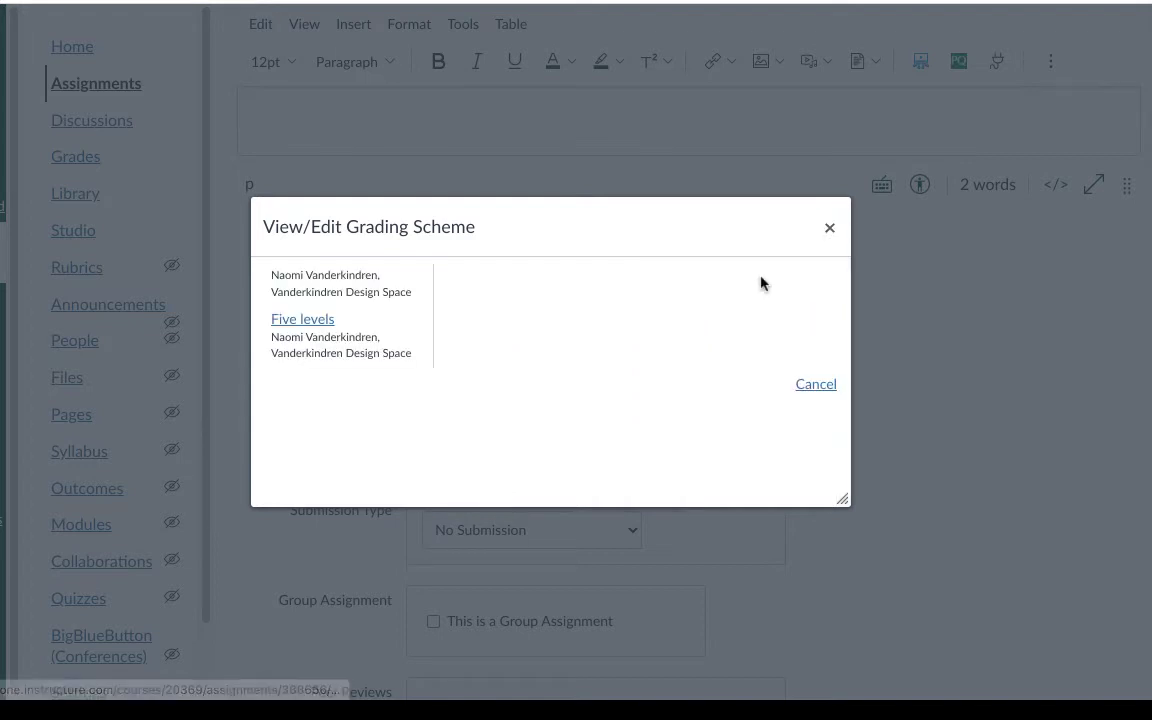
pyautogui.click(314, 330)
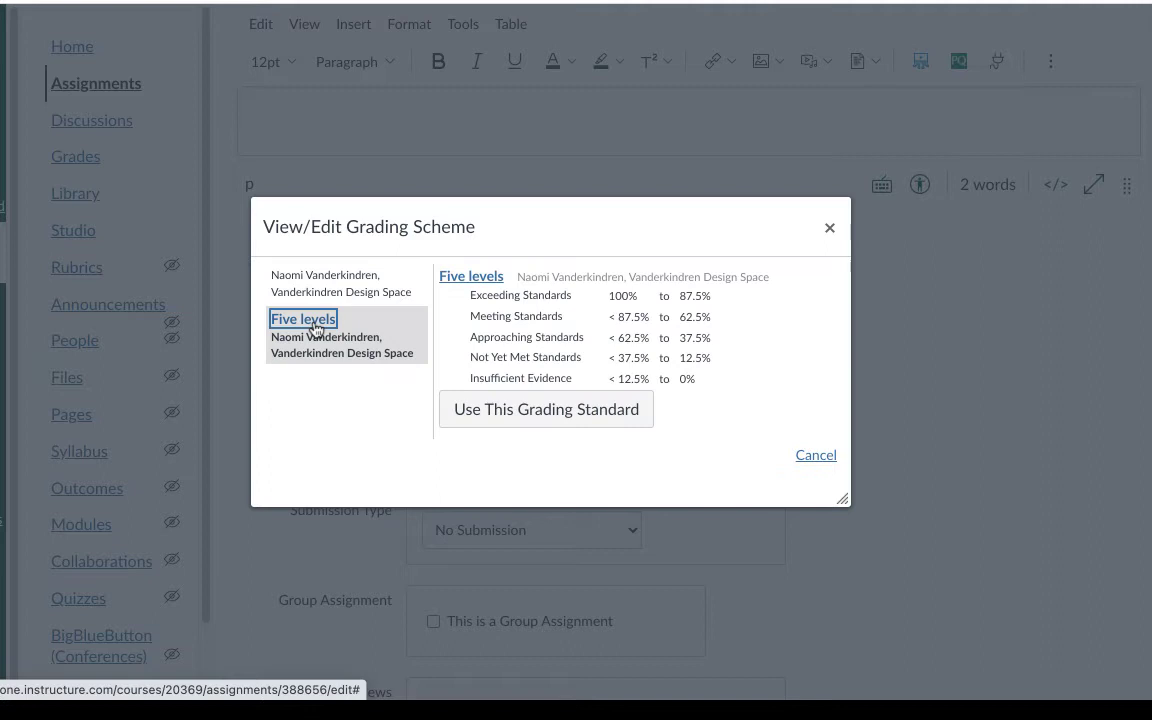
pyautogui.click(565, 412)
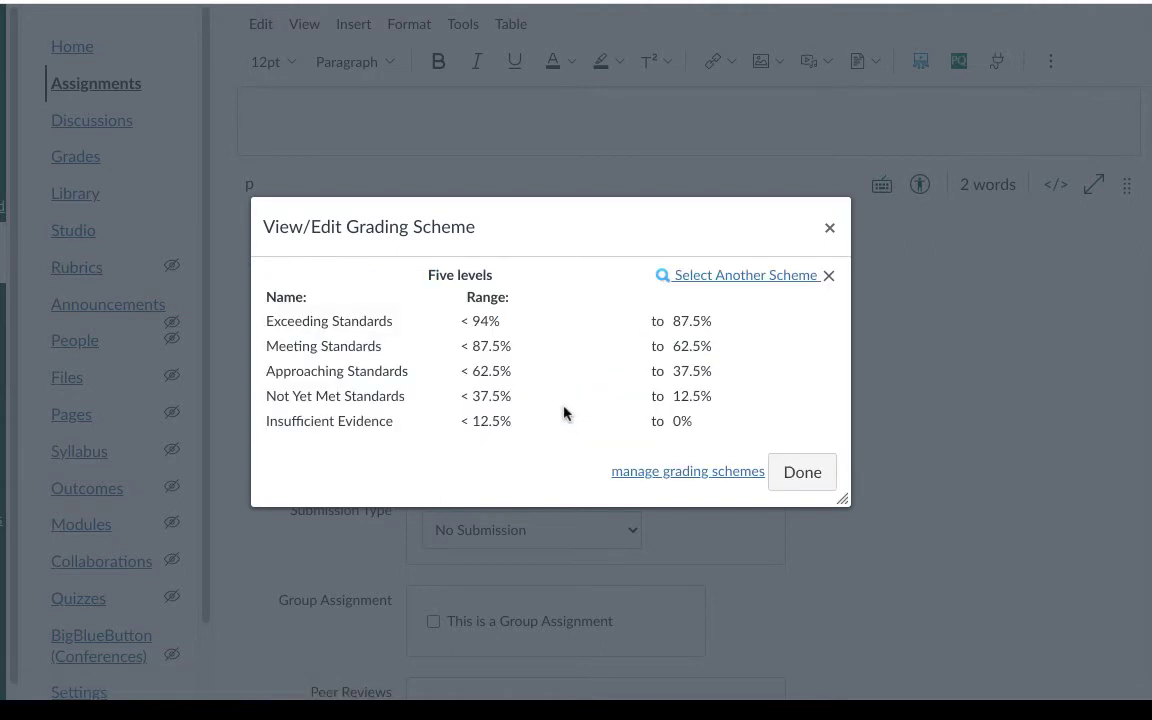
pyautogui.click(800, 473)
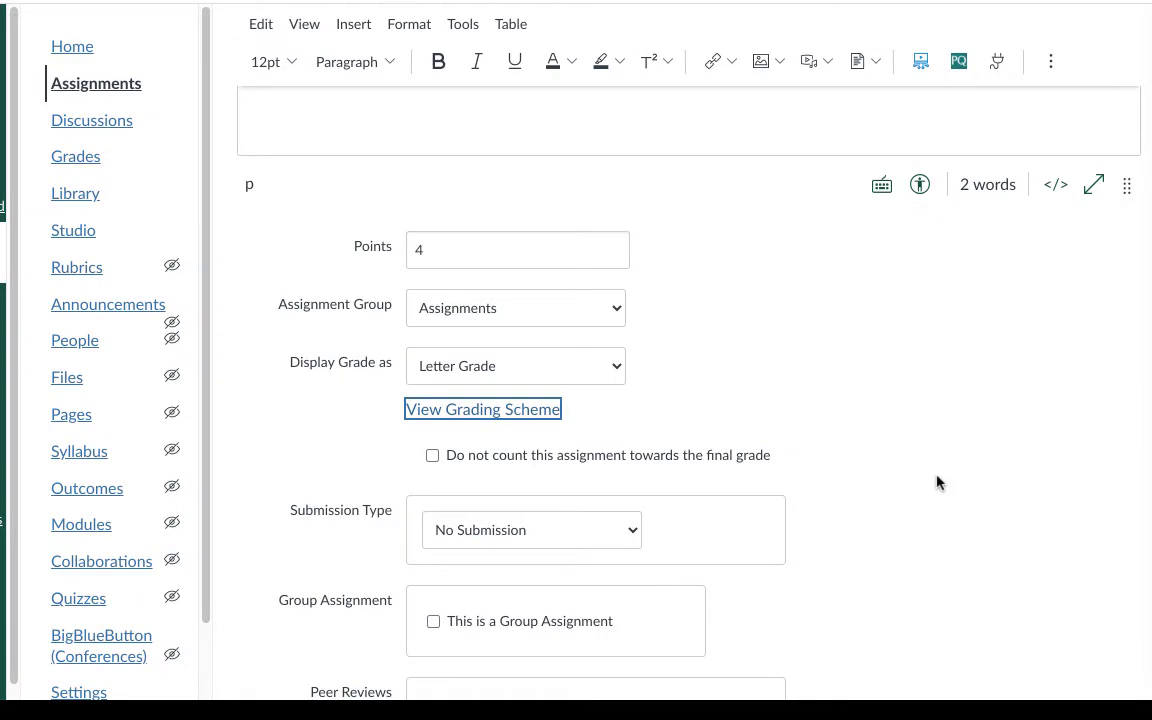
pyautogui.scroll(-5, 936, 481)
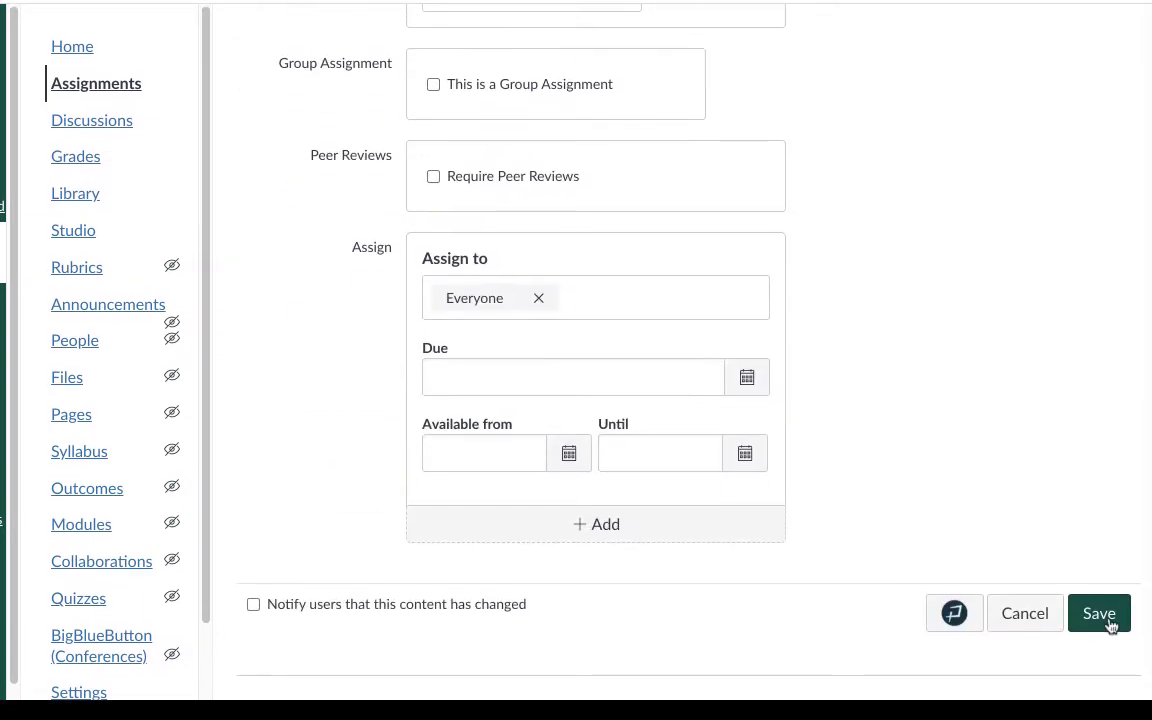
pyautogui.click(1095, 613)
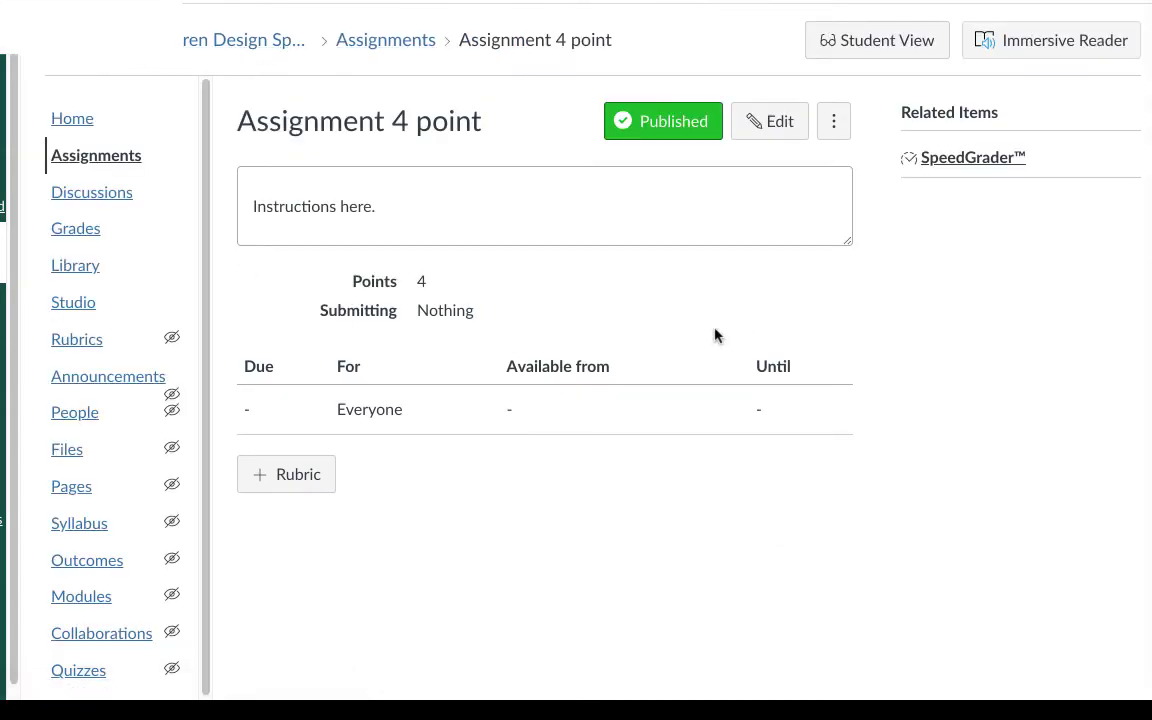
# Enter a score of 3 for Test Student on Assignment 4 point in the gradebook and open that student's grades page
pyautogui.click(75, 228)
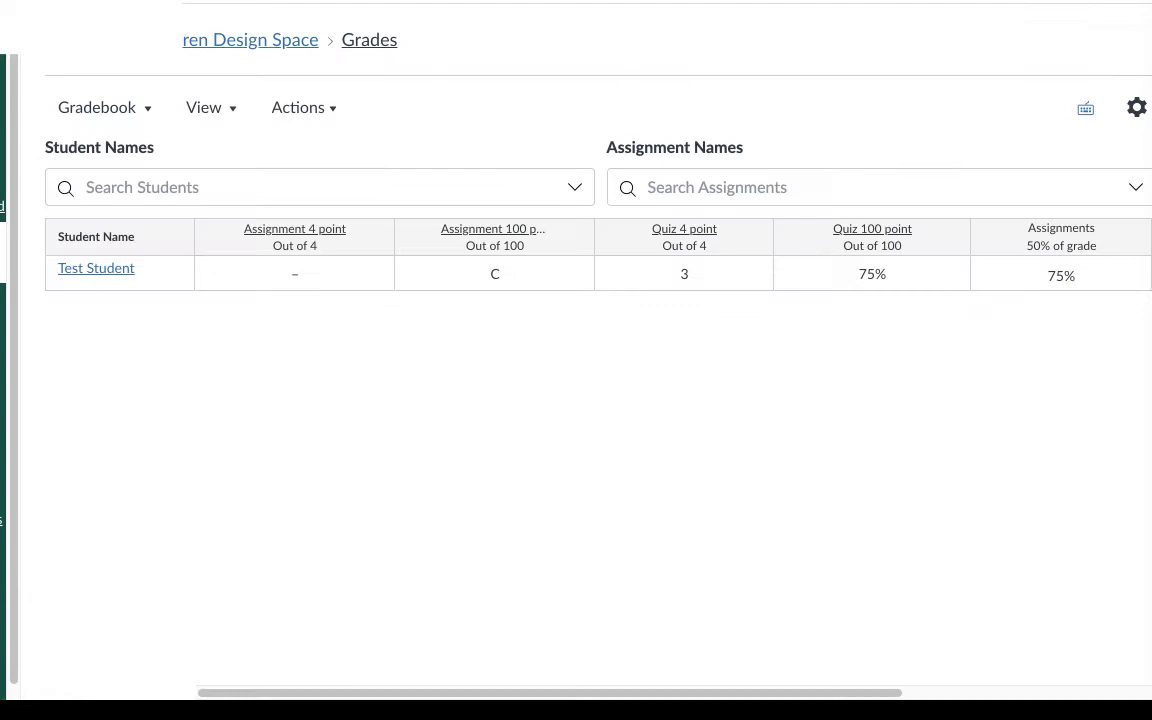
pyautogui.click(293, 274)
pyautogui.write('3')
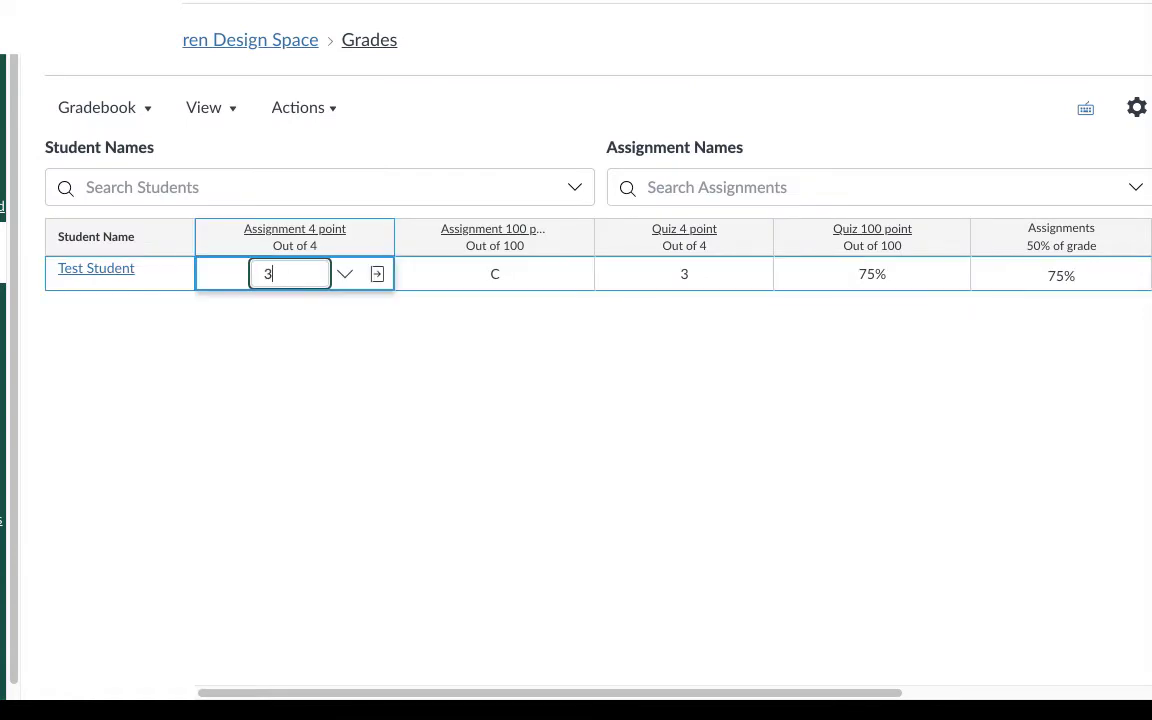
pyautogui.press('Return')
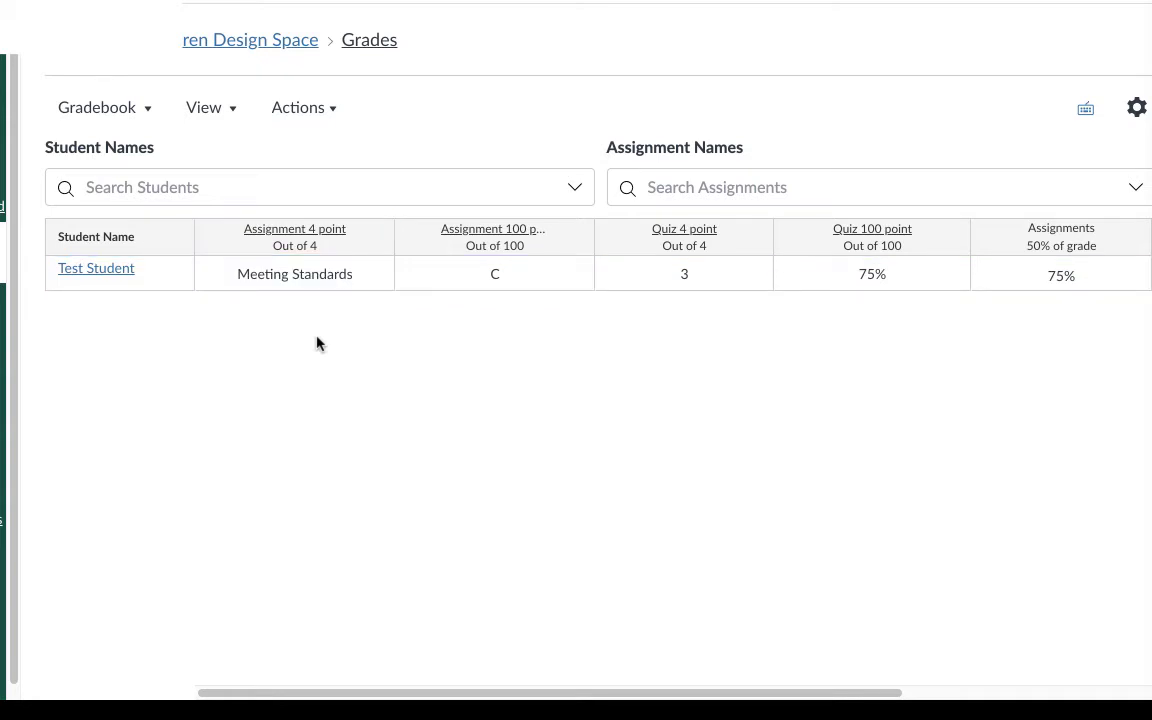
pyautogui.click(121, 274)
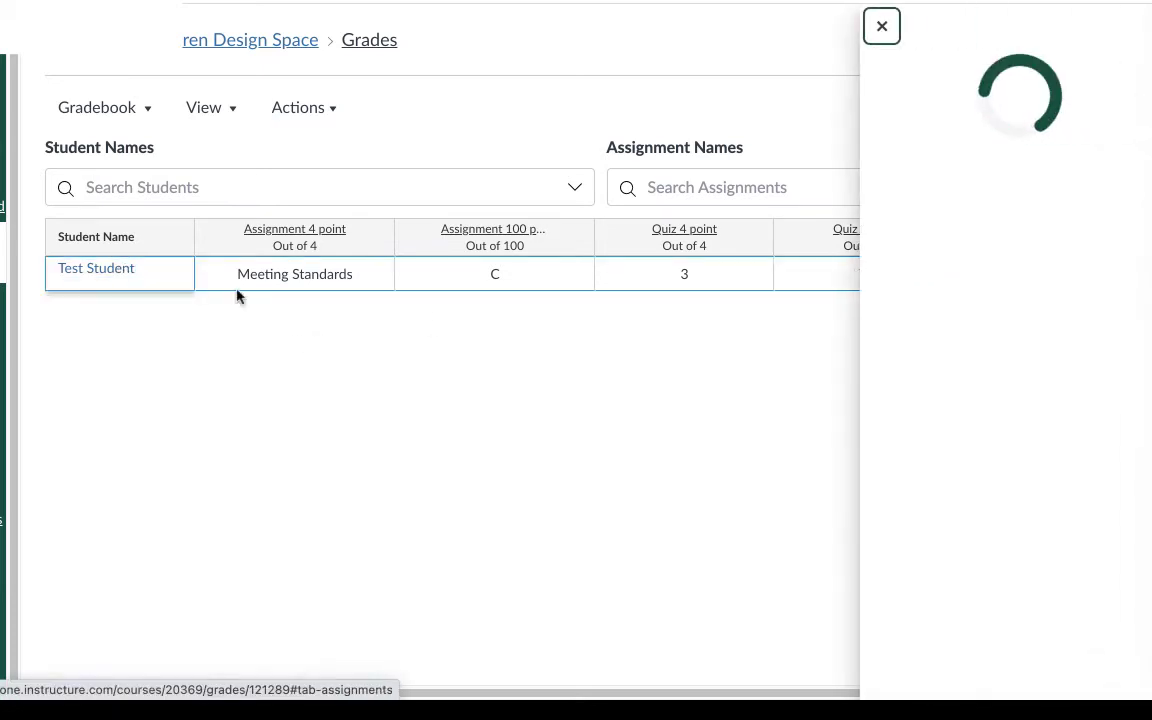
pyautogui.click(1028, 288)
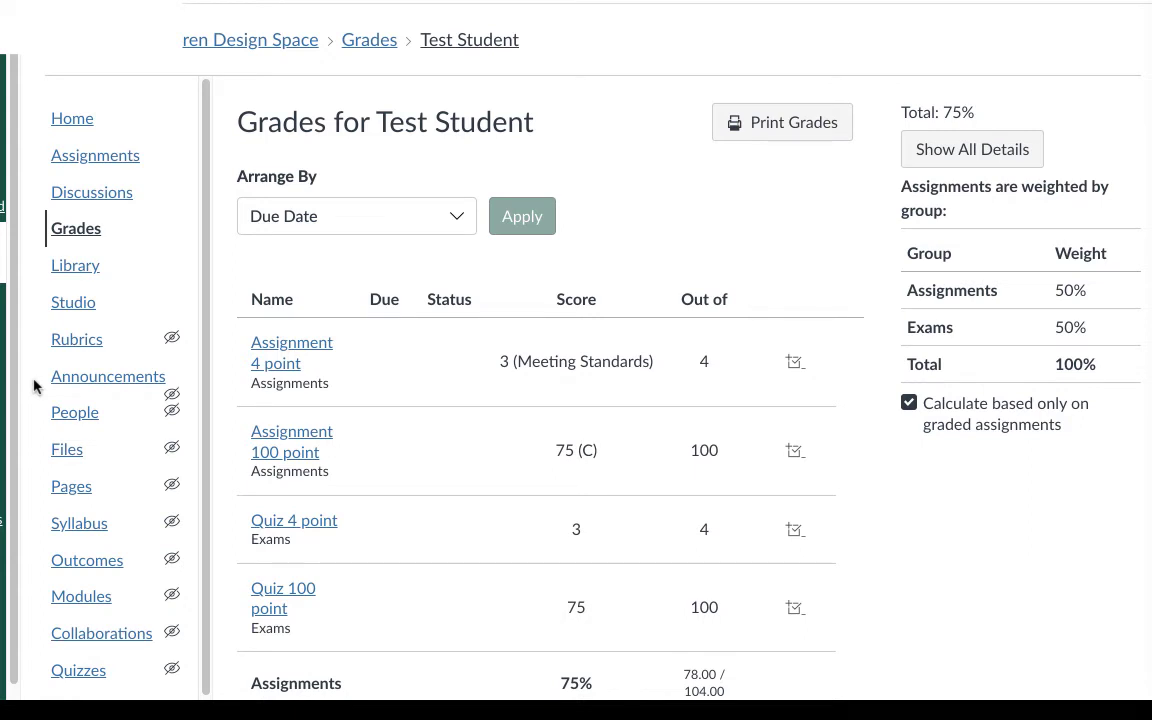
# Enable the course grading scheme in the course settings
pyautogui.scroll(-2, 33, 386)
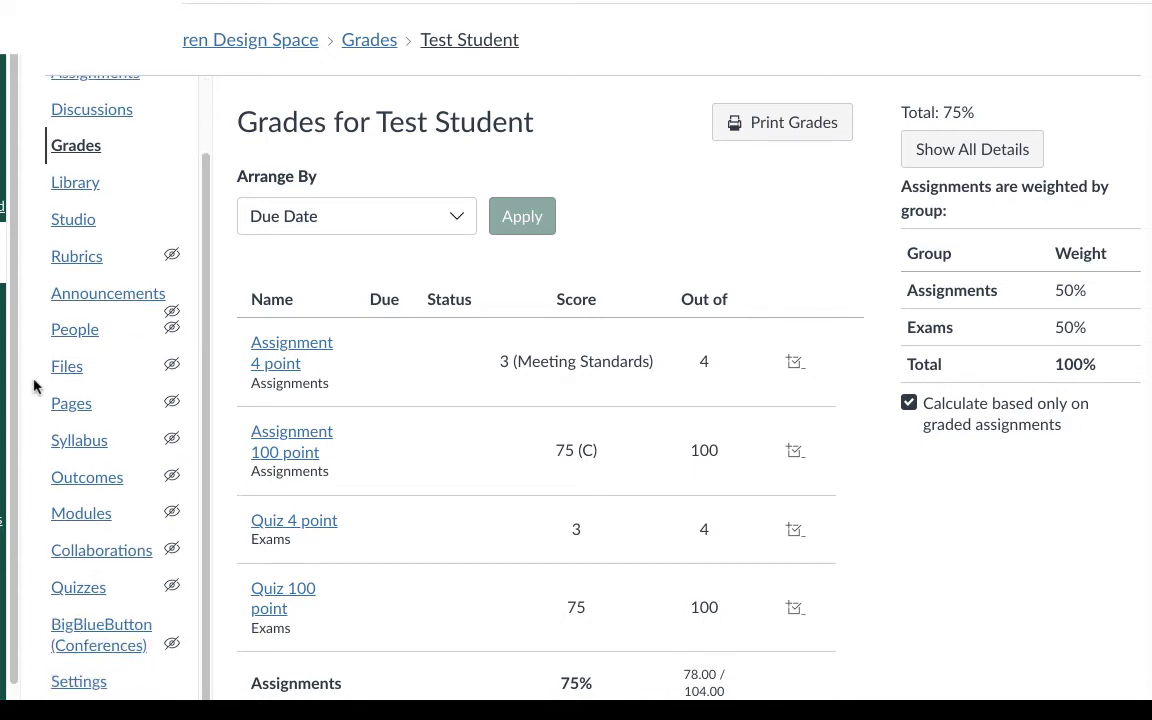
pyautogui.click(91, 683)
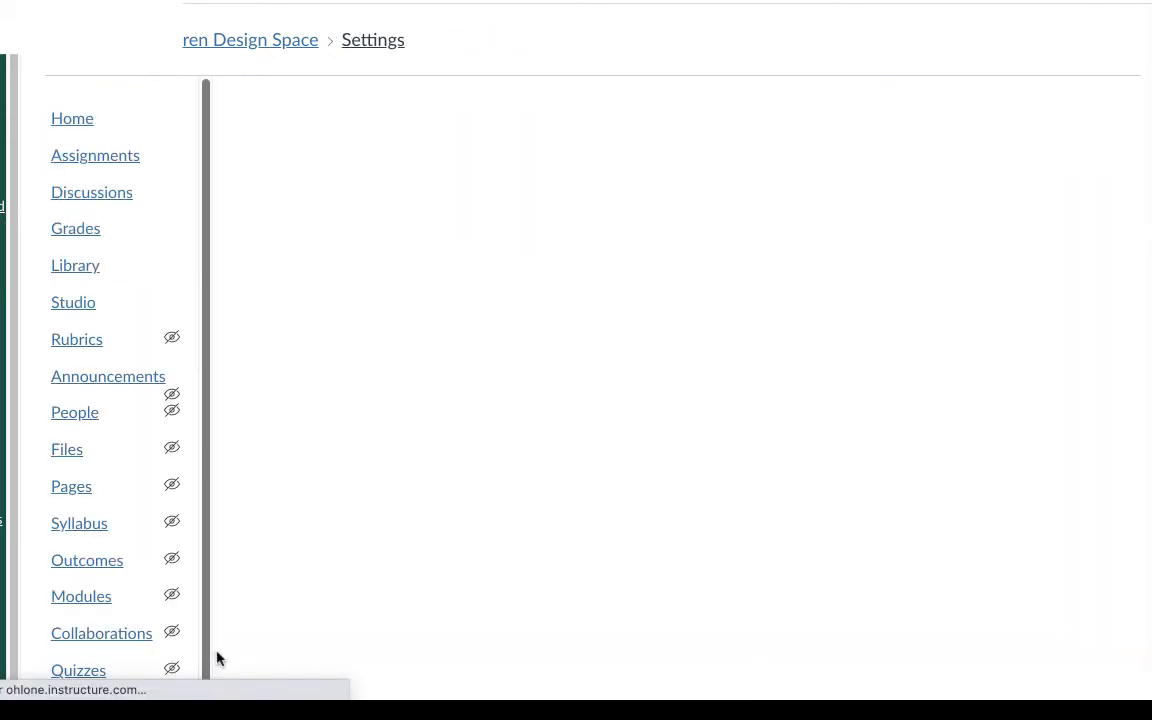
pyautogui.scroll(-2, 217, 657)
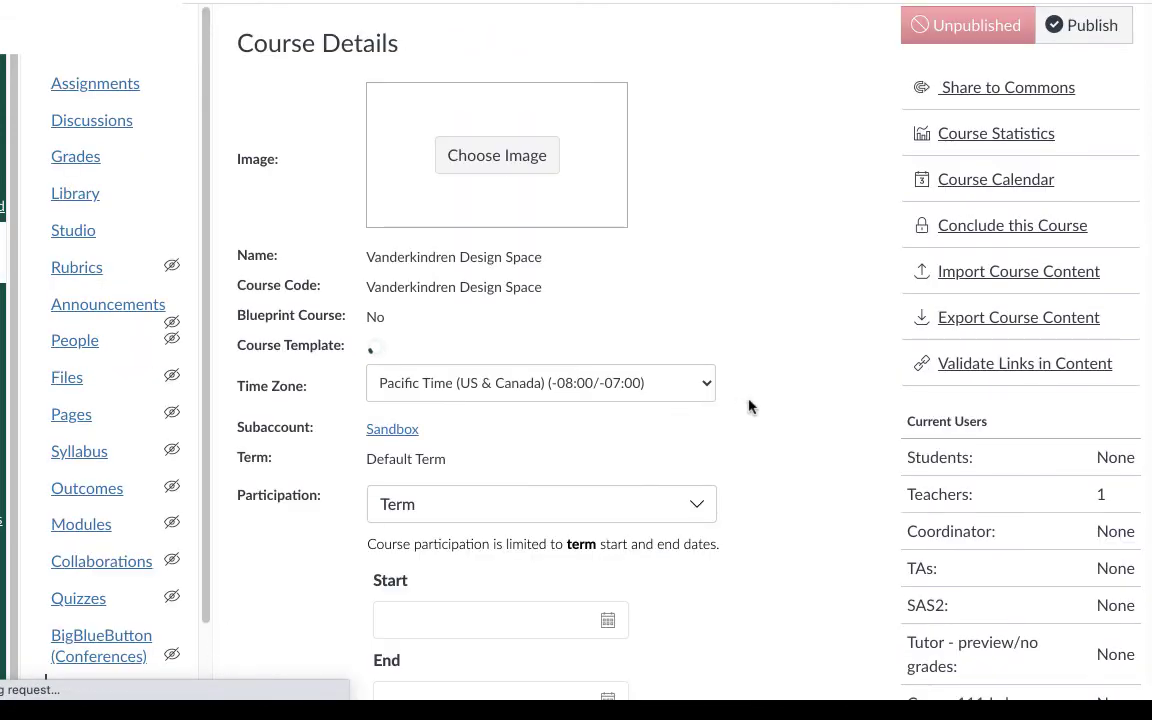
pyautogui.scroll(-4, 757, 408)
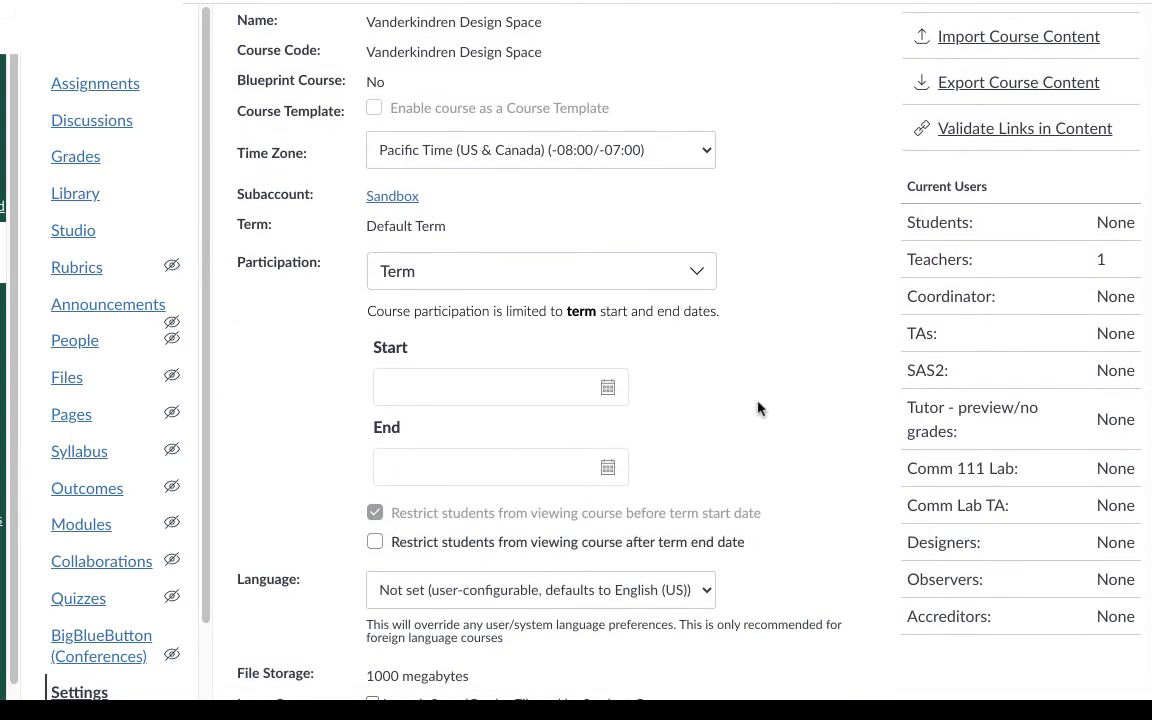
pyautogui.scroll(-1, 757, 408)
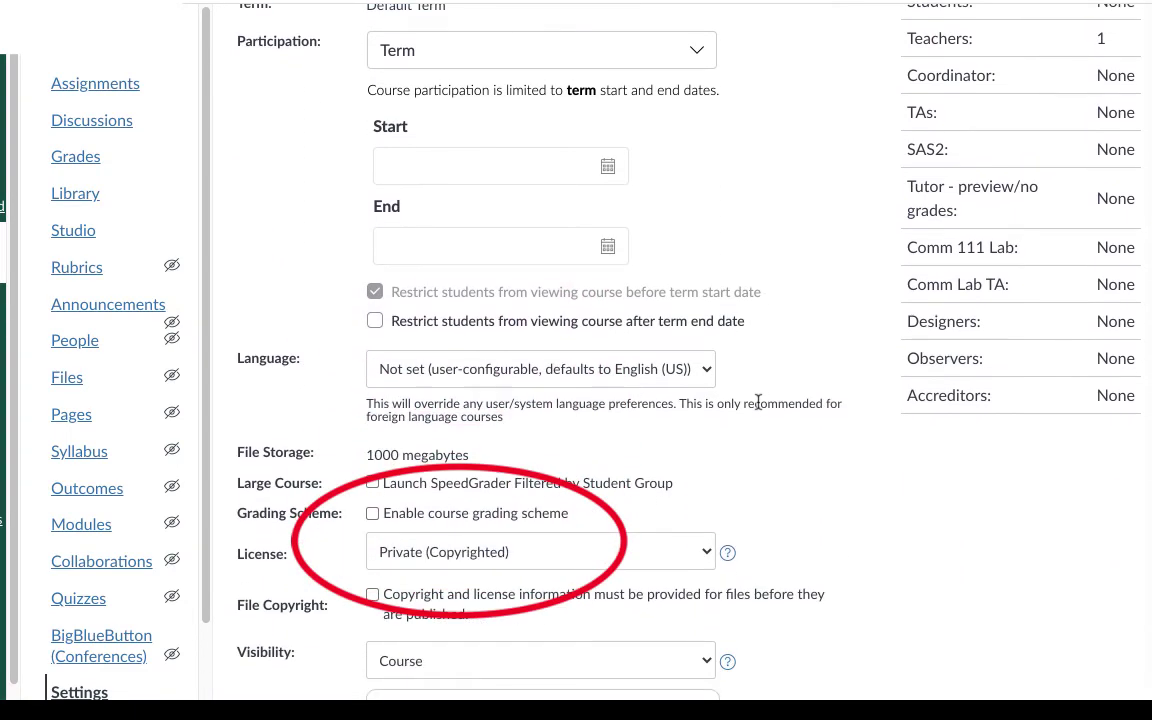
pyautogui.click(437, 514)
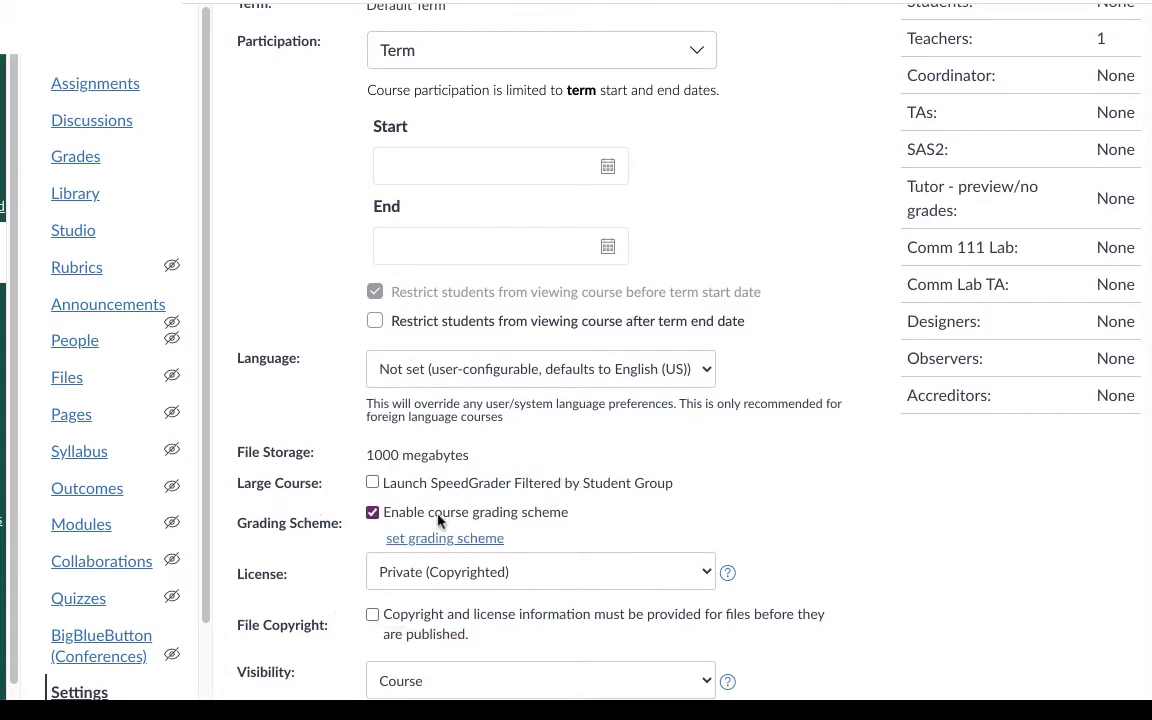
# Choose Five levels as the course grading scheme and update the course details
pyautogui.click(488, 540)
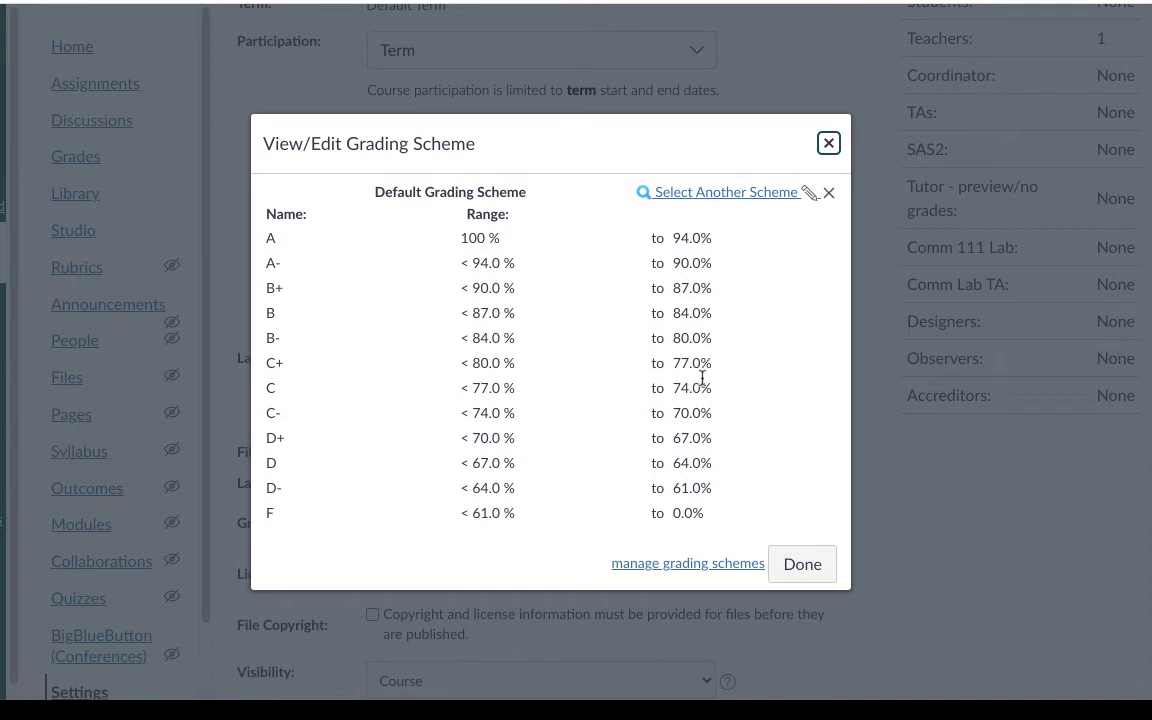
pyautogui.click(727, 196)
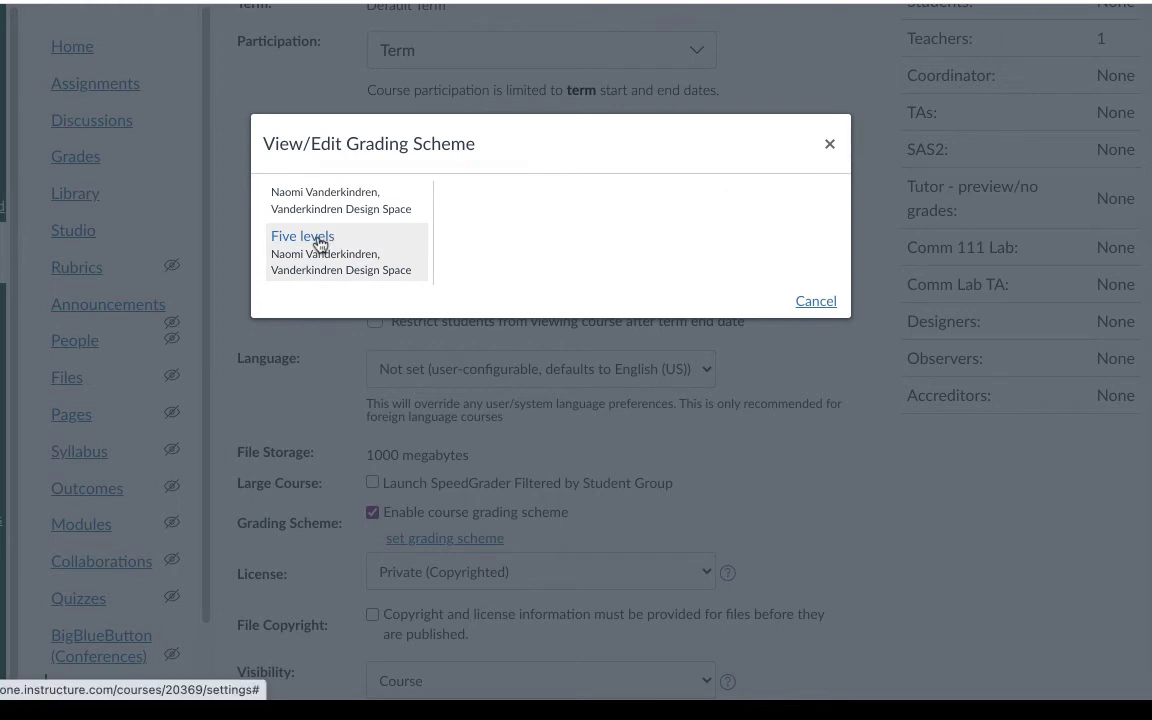
pyautogui.click(317, 240)
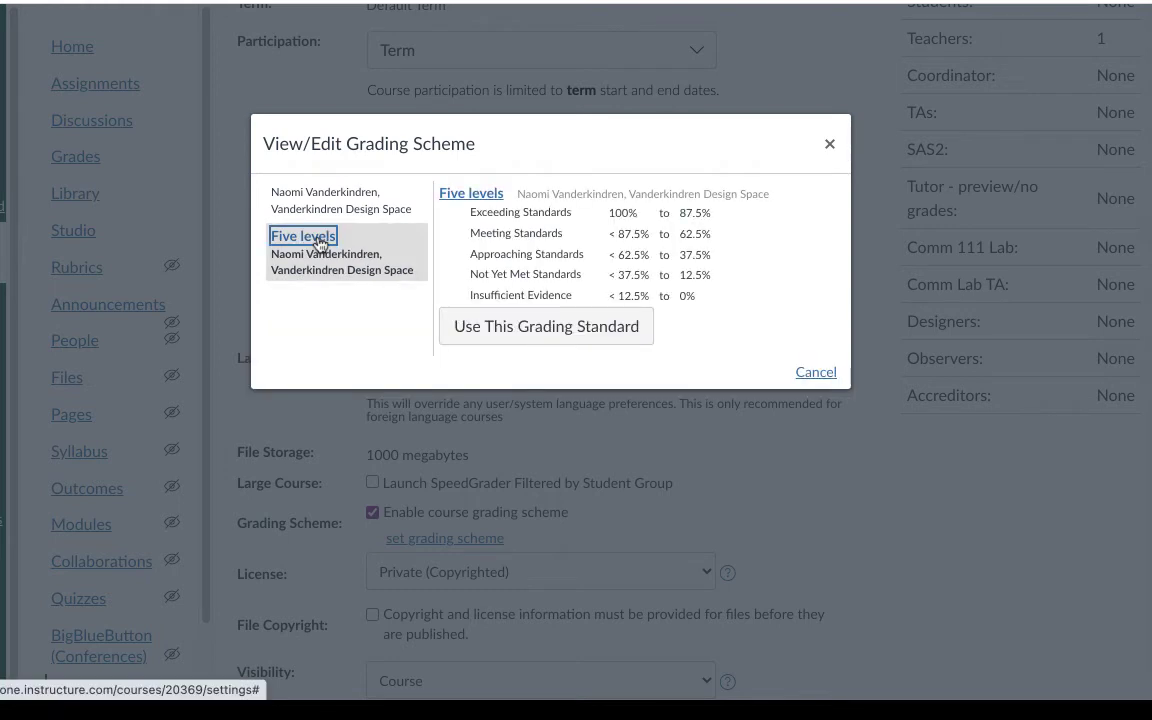
pyautogui.click(572, 330)
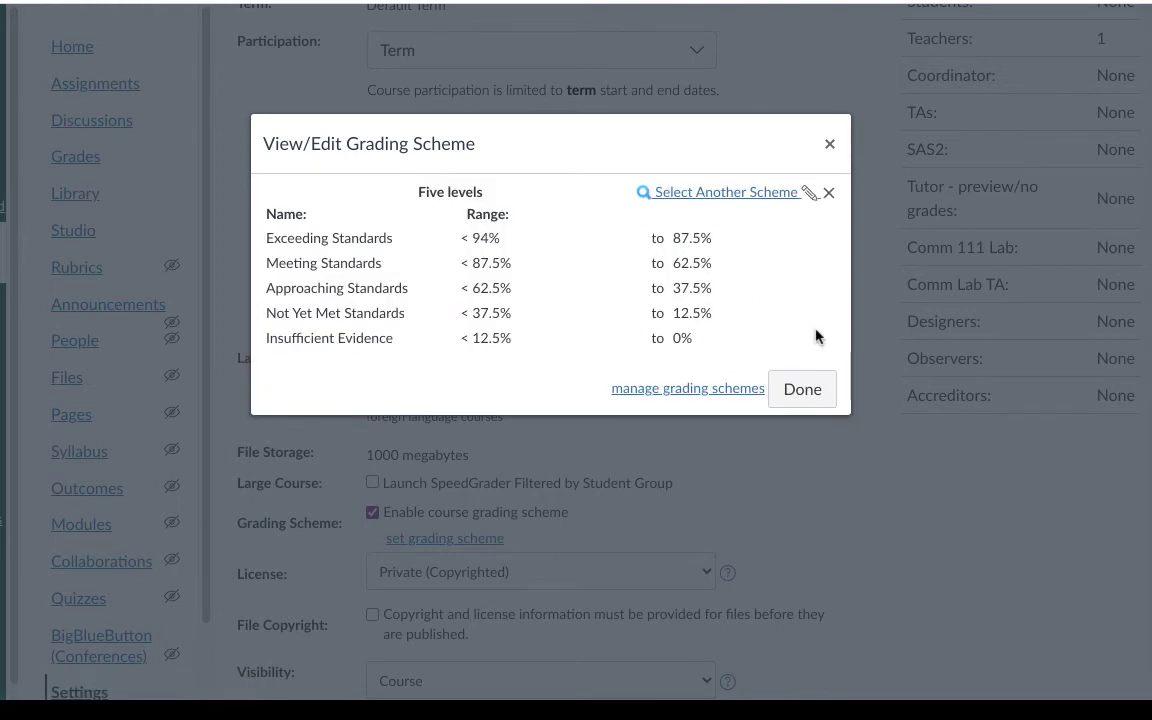
pyautogui.click(811, 398)
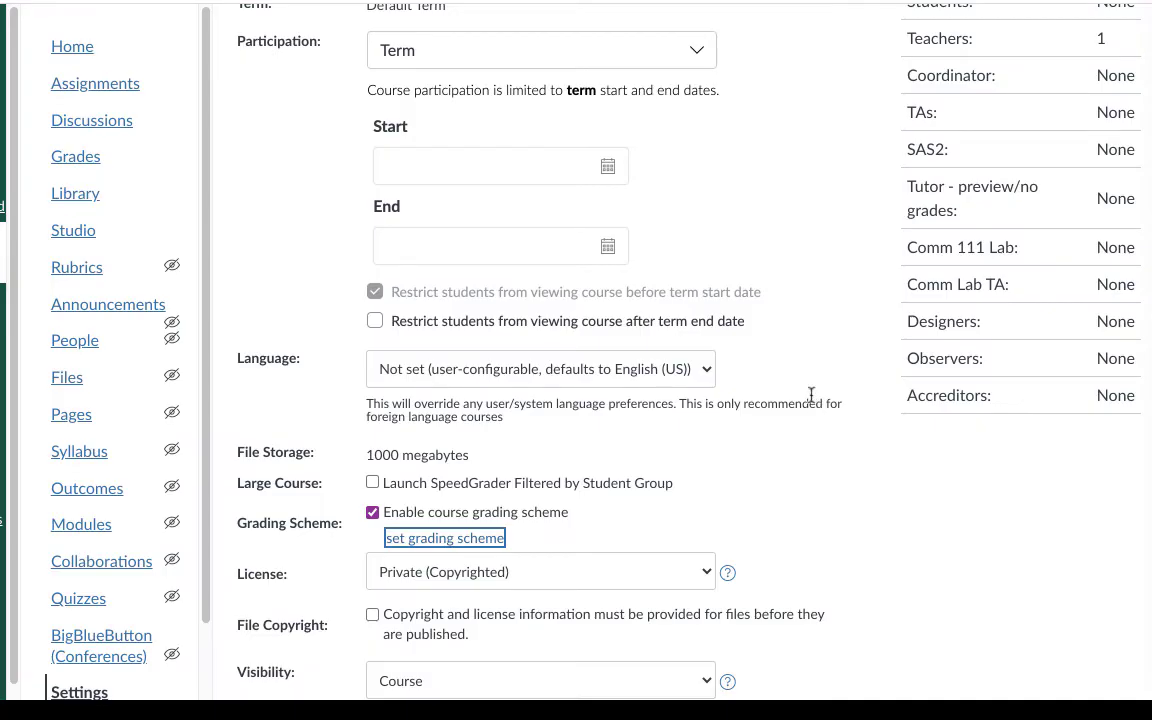
pyautogui.scroll(-5, 811, 400)
pyautogui.scroll(-3, 811, 400)
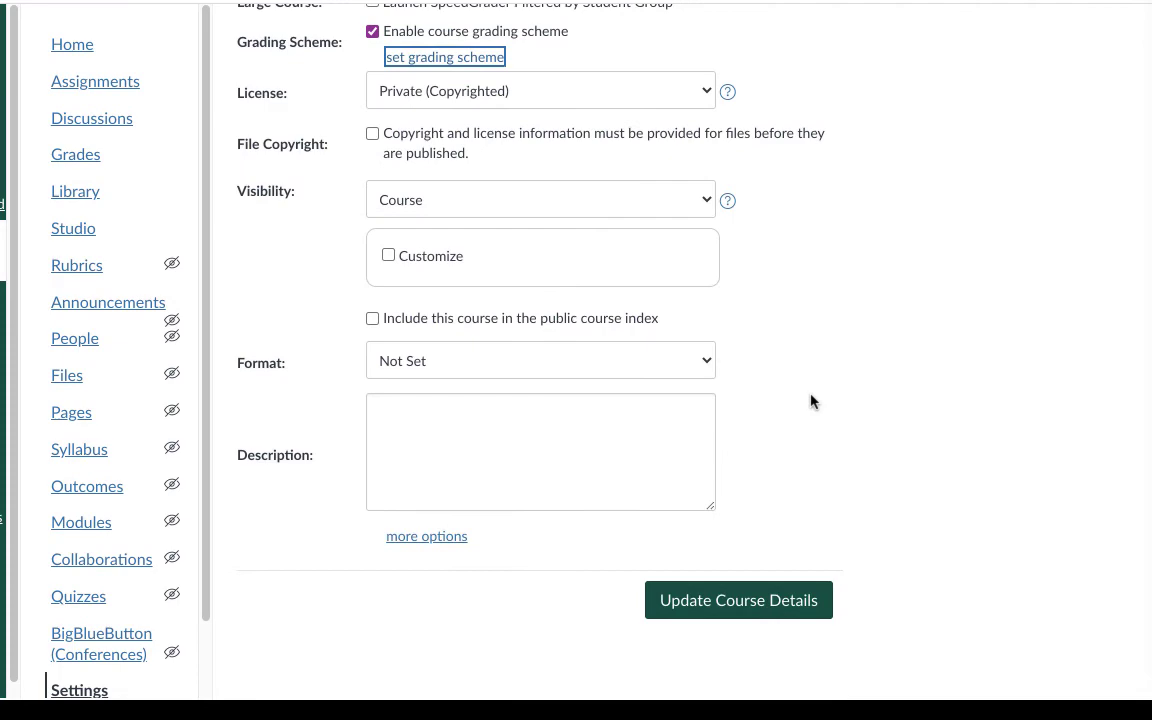
pyautogui.click(749, 605)
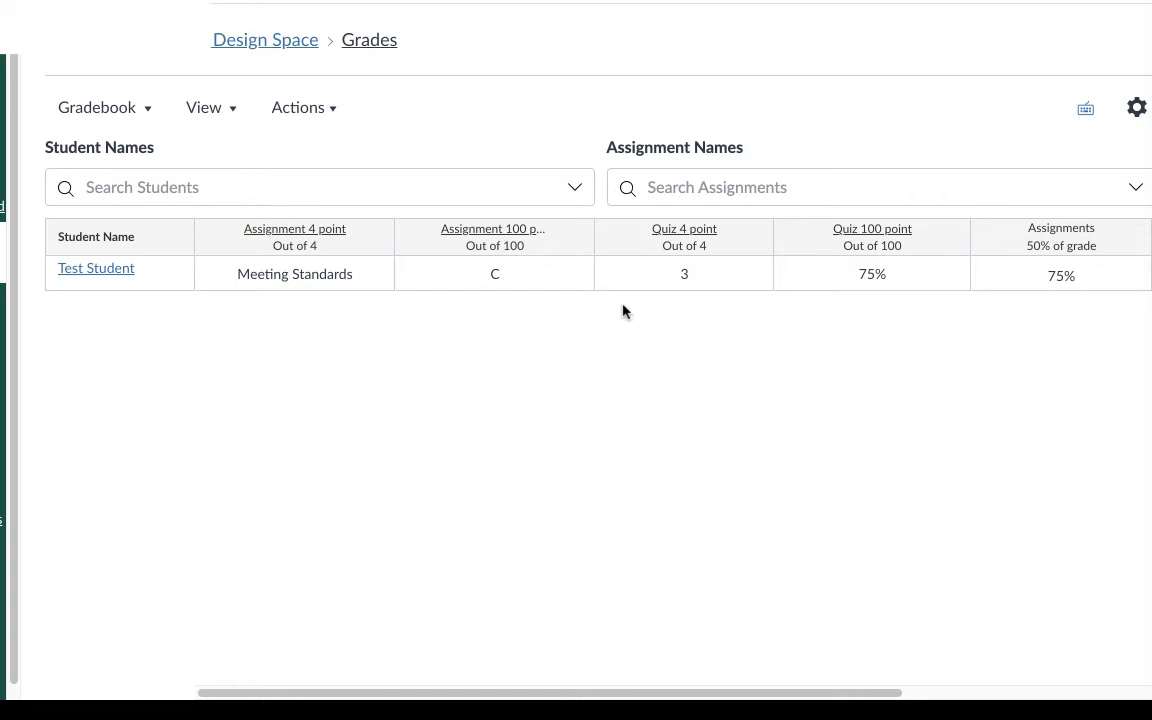
# Examine Test Student's assignment group and overall grade columns in the gradebook
pyautogui.hscroll(5, 690, 305)
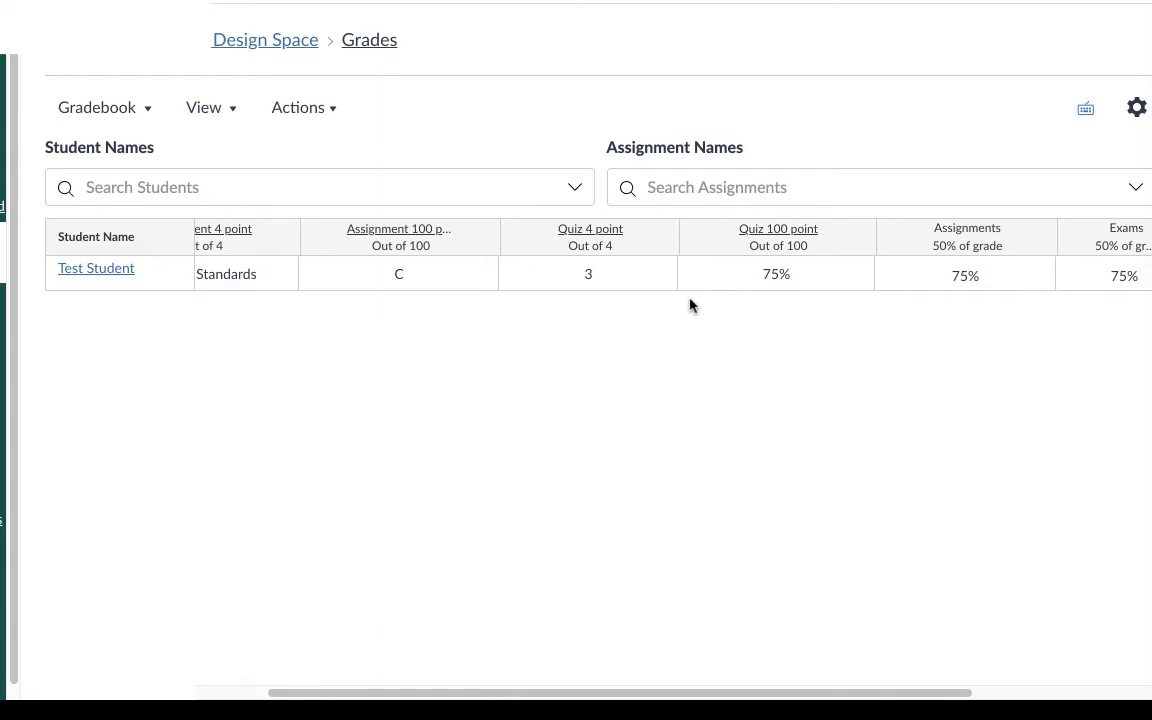
pyautogui.hscroll(2, 690, 305)
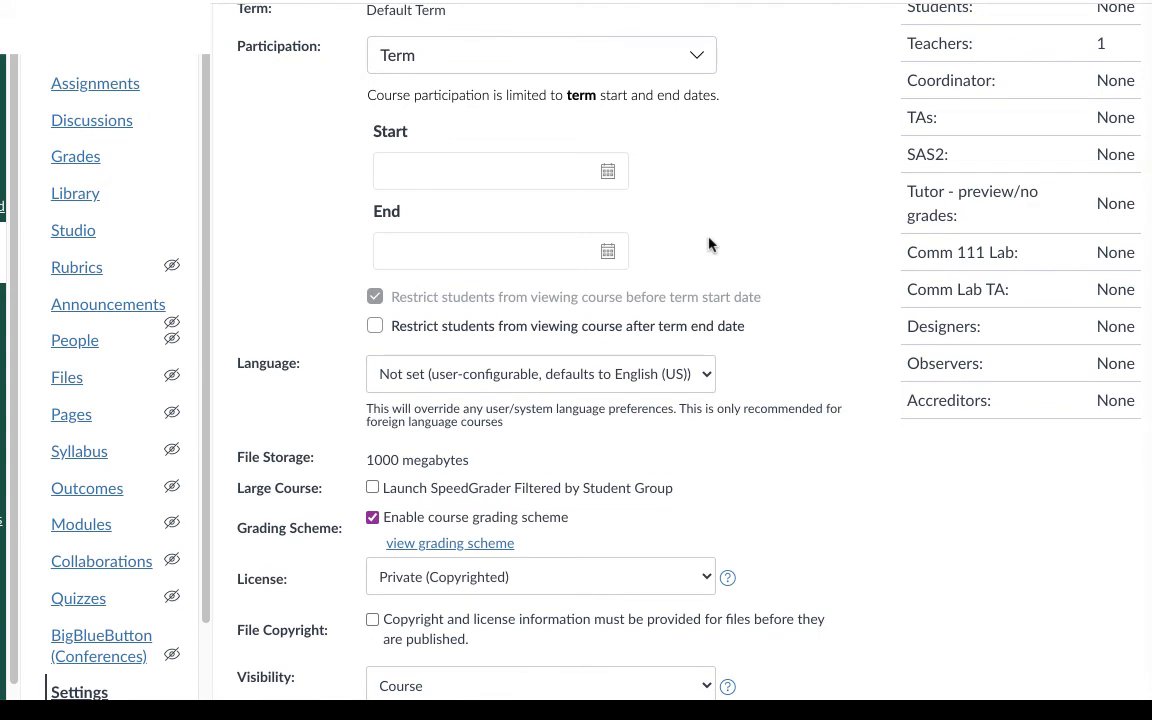
# Go from the course's current grading scheme to grading scheme management and add a new scheme titled "Final grades"
pyautogui.click(490, 545)
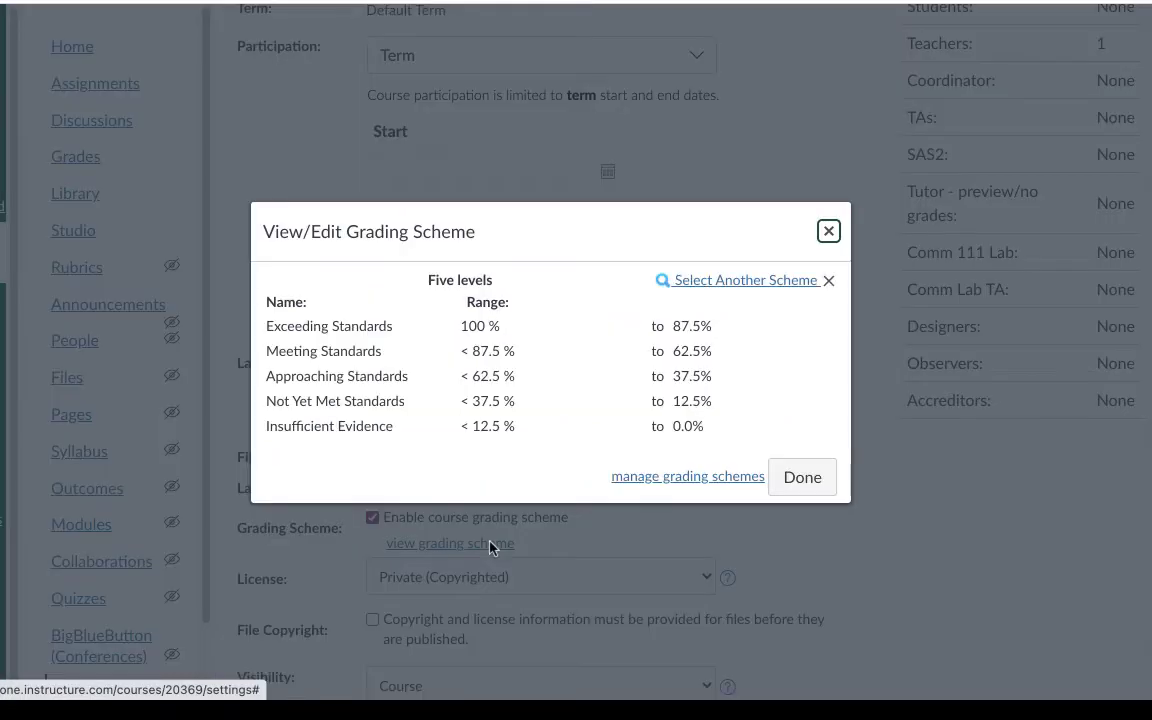
pyautogui.click(688, 484)
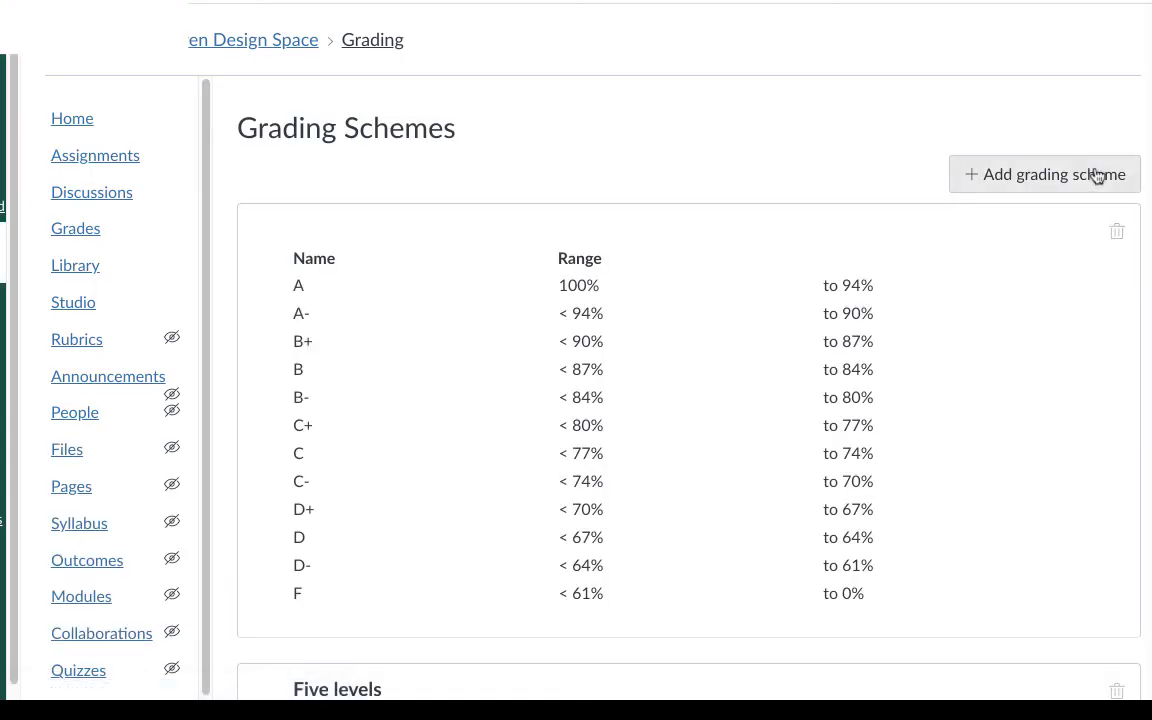
pyautogui.click(1071, 177)
pyautogui.write('F')
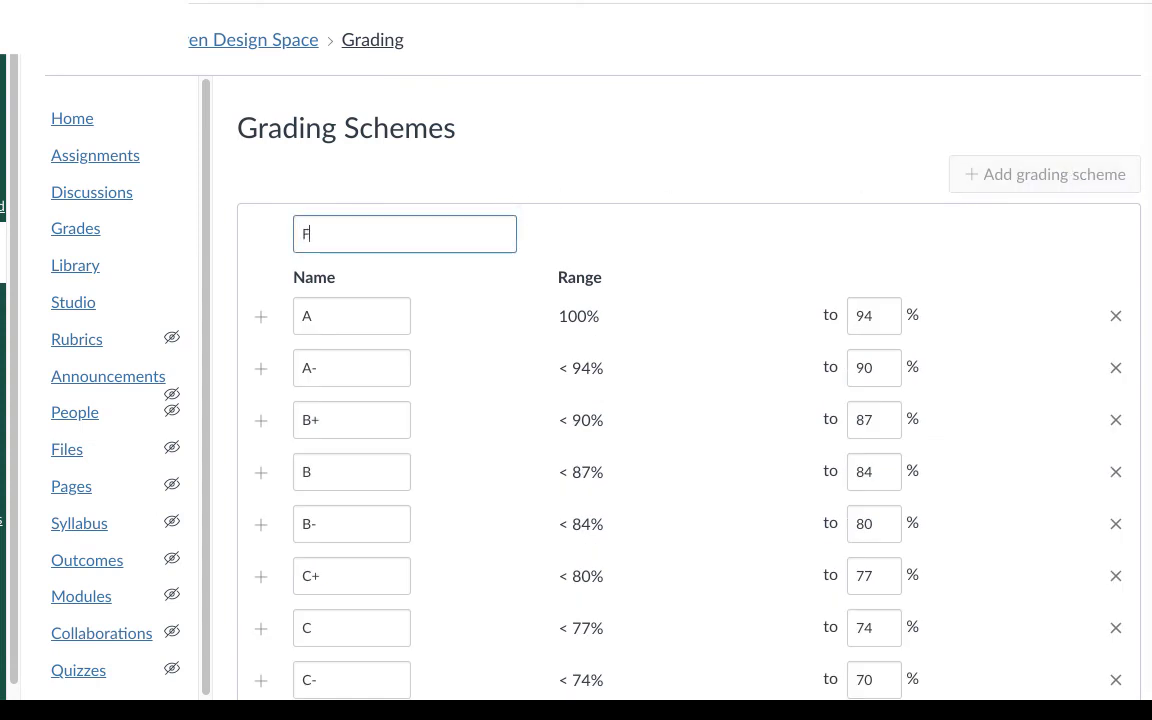
pyautogui.write('inal grades')
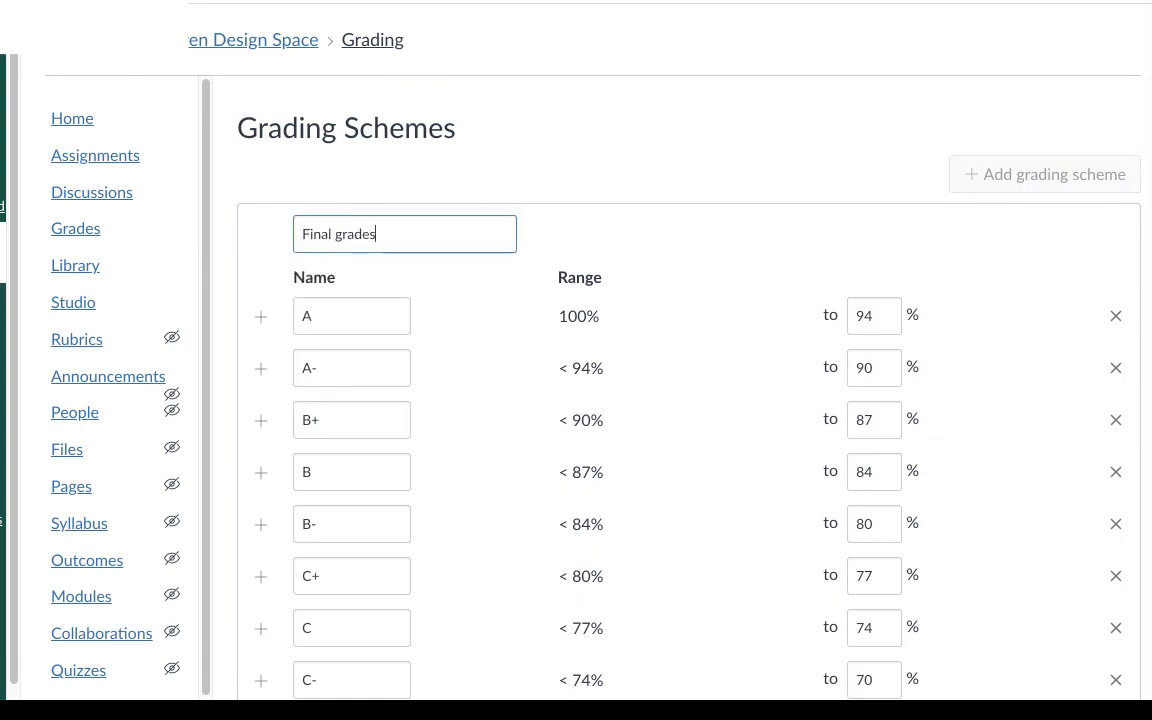
# Remove all plus and minus grade rows from the Final grades scheme, keeping only A, B, C, D and F
pyautogui.click(1116, 368)
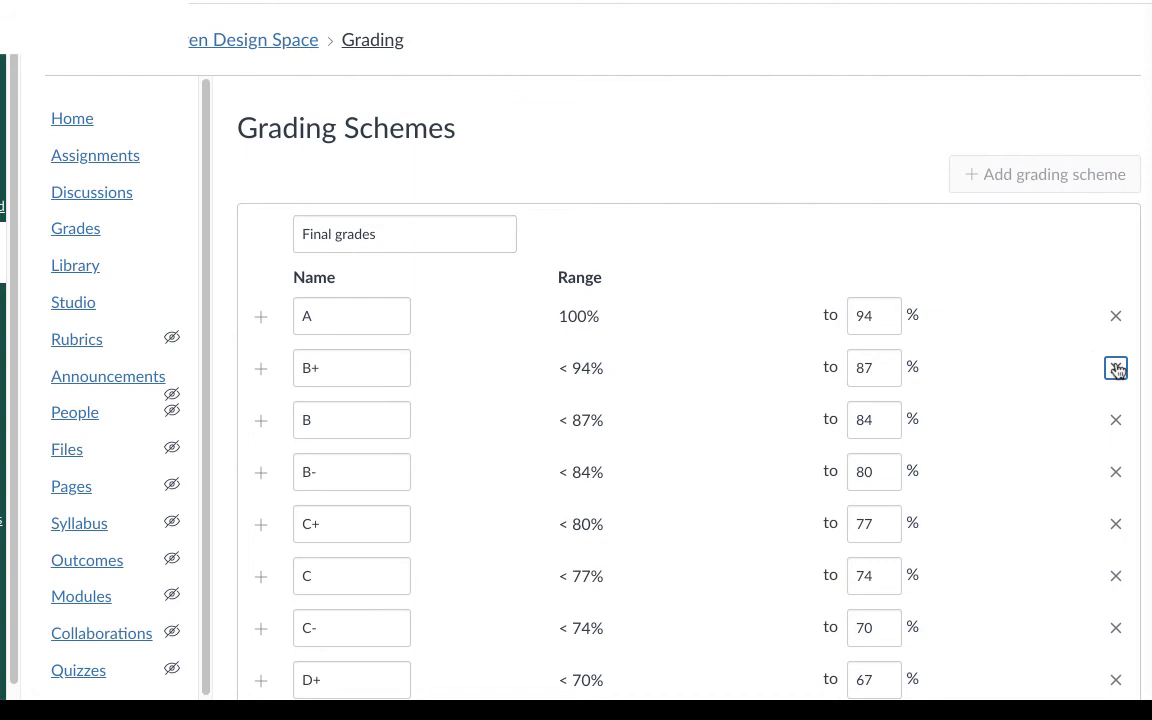
pyautogui.click(1116, 368)
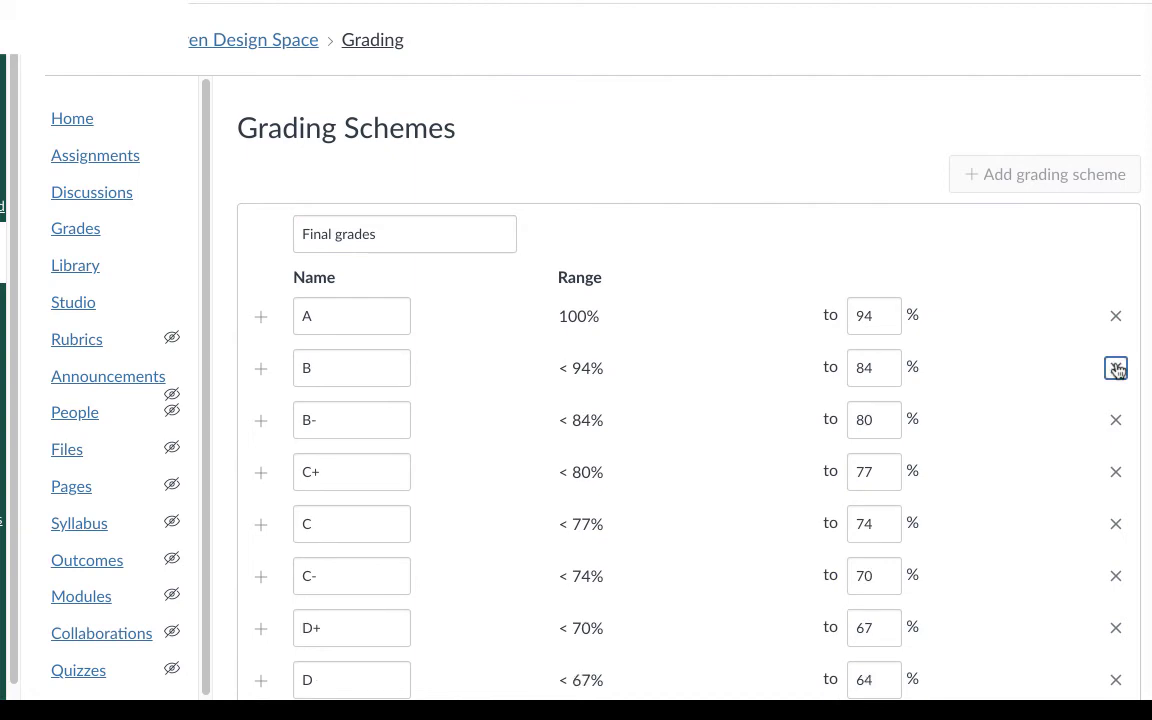
pyautogui.click(1116, 473)
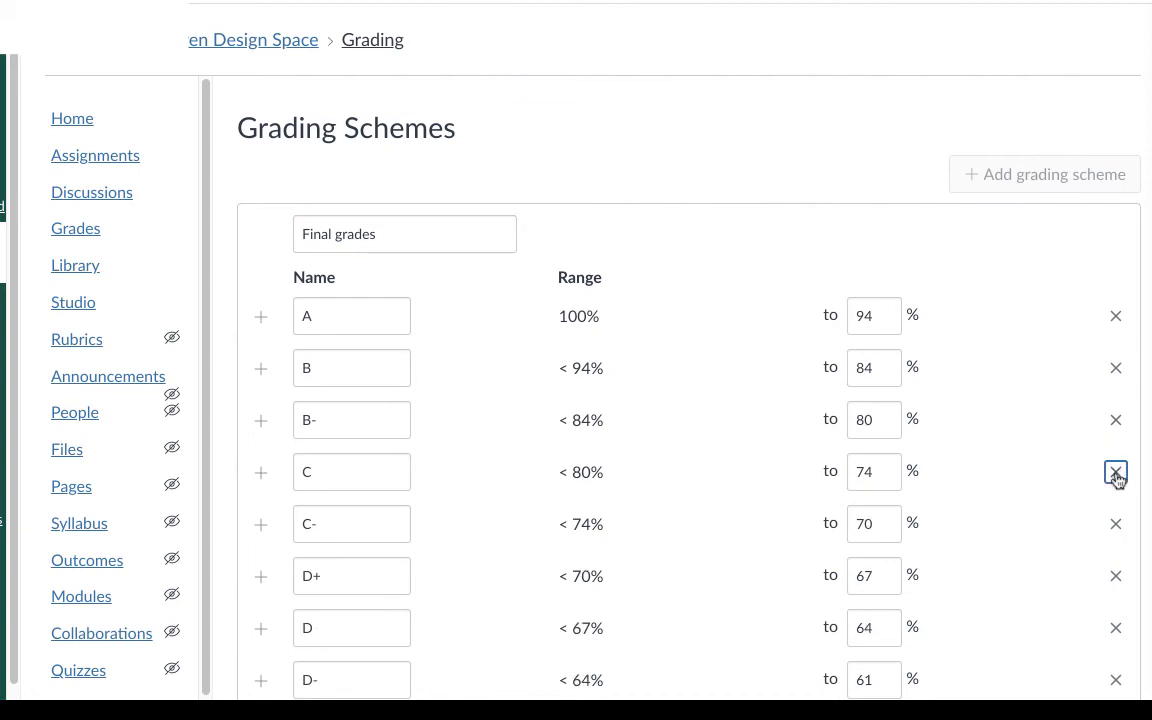
pyautogui.click(1116, 420)
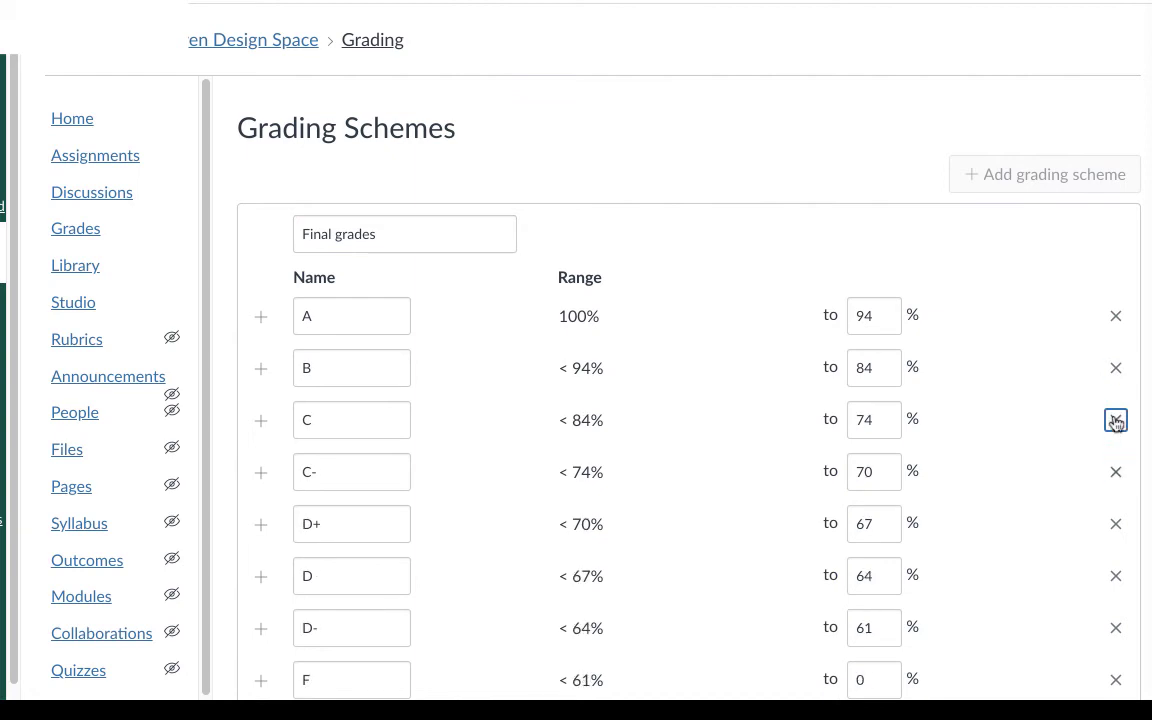
pyautogui.click(1117, 476)
pyautogui.click(1117, 476)
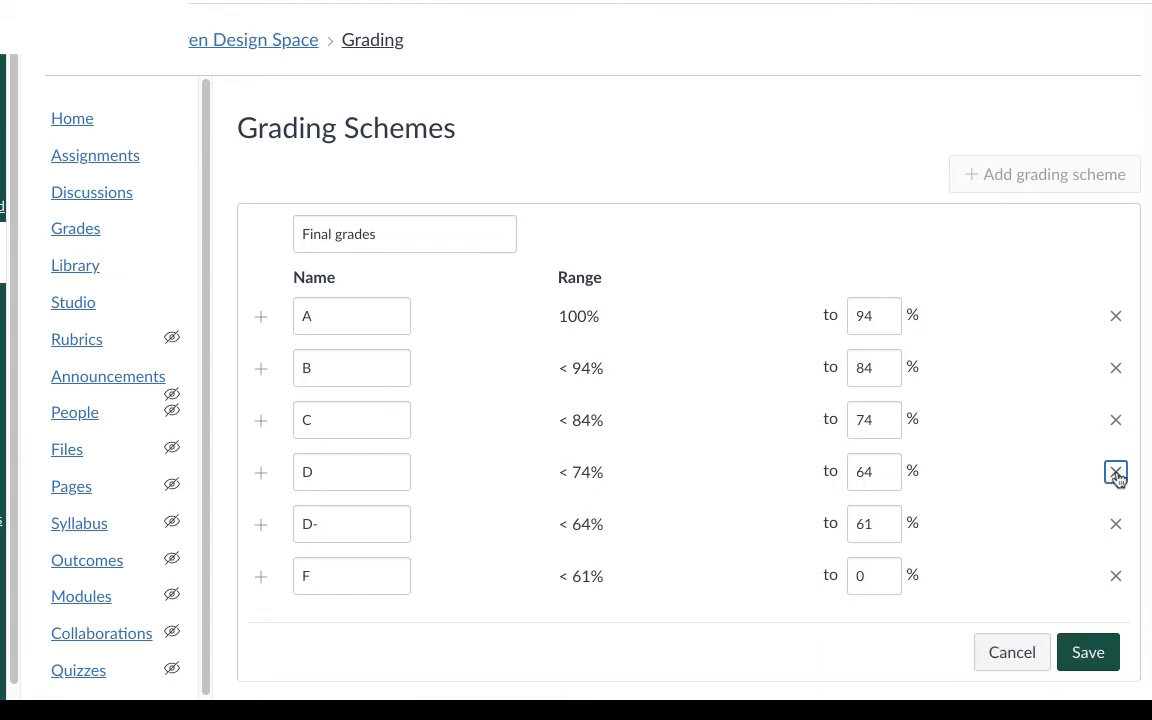
pyautogui.click(1116, 527)
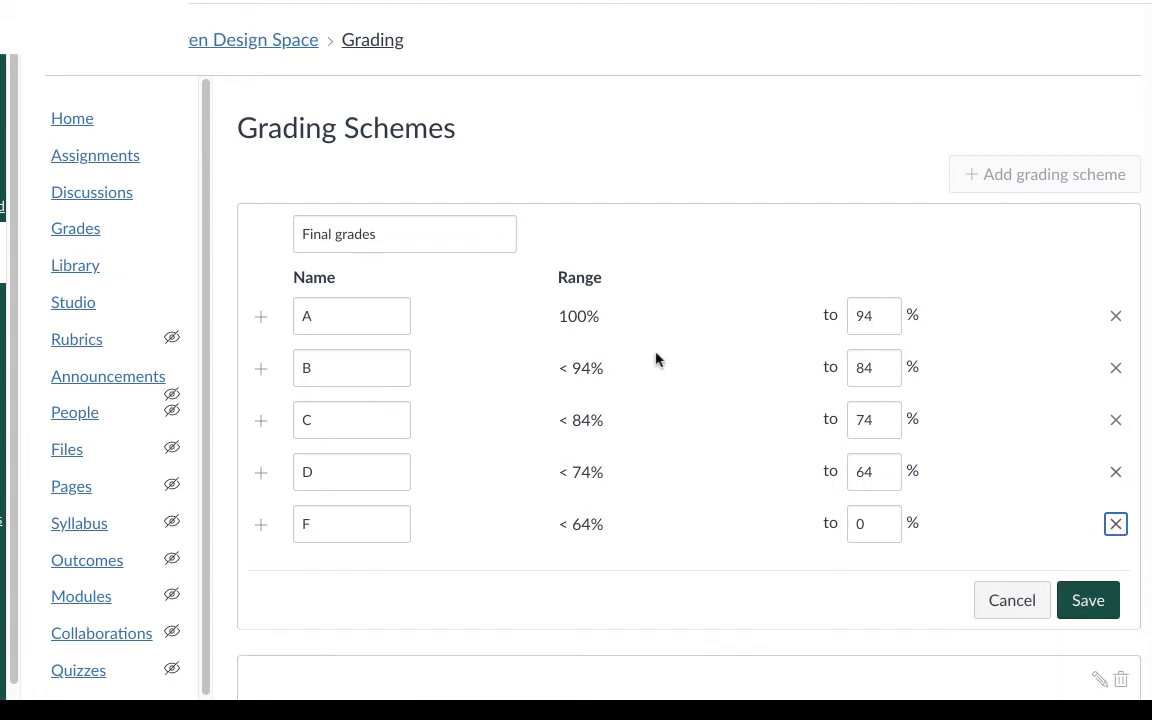
# Set the lower limits to 87.5% for A, 62.5% for B, 37.5% for C and 12.5% for D, and save the scheme
pyautogui.doubleClick(881, 312)
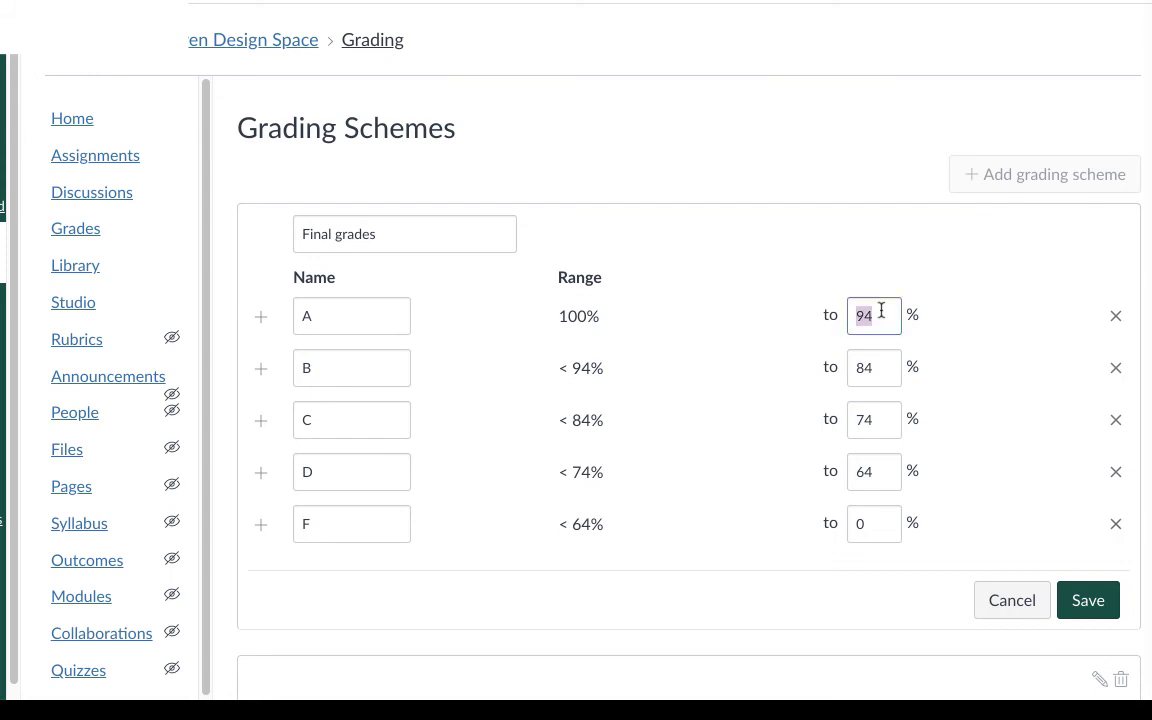
pyautogui.write('87.')
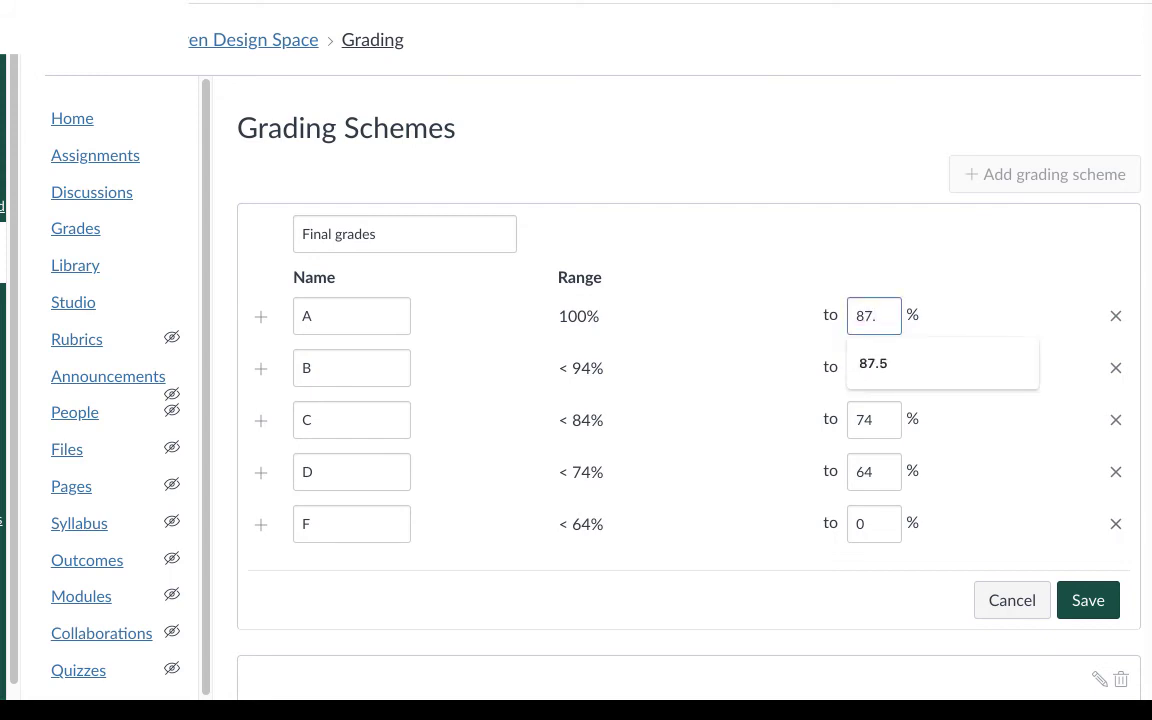
pyautogui.write('5')
pyautogui.doubleClick(870, 367)
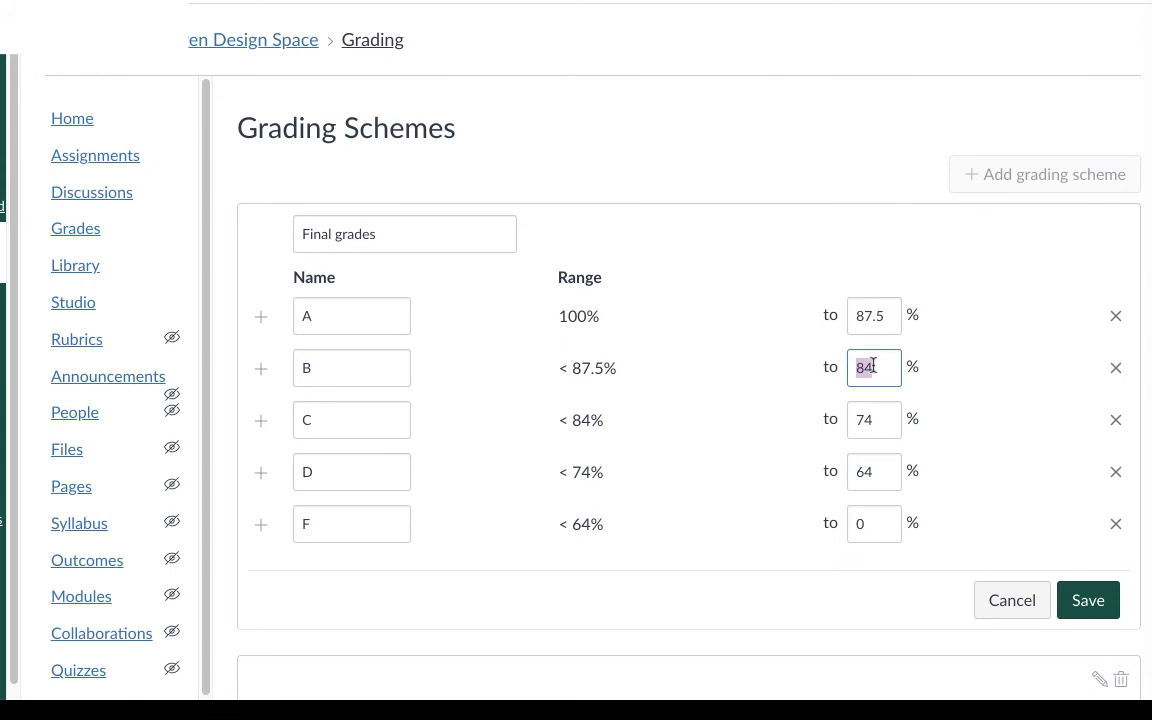
pyautogui.write('62.5')
pyautogui.doubleClick(872, 419)
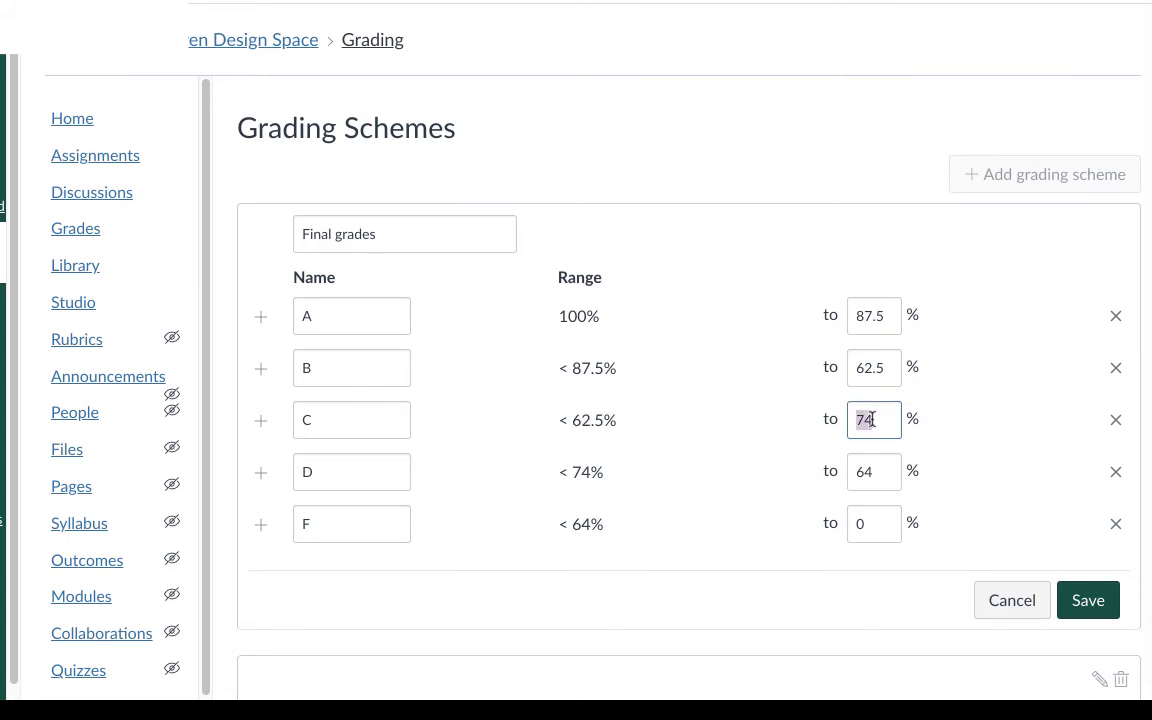
pyautogui.write('37.')
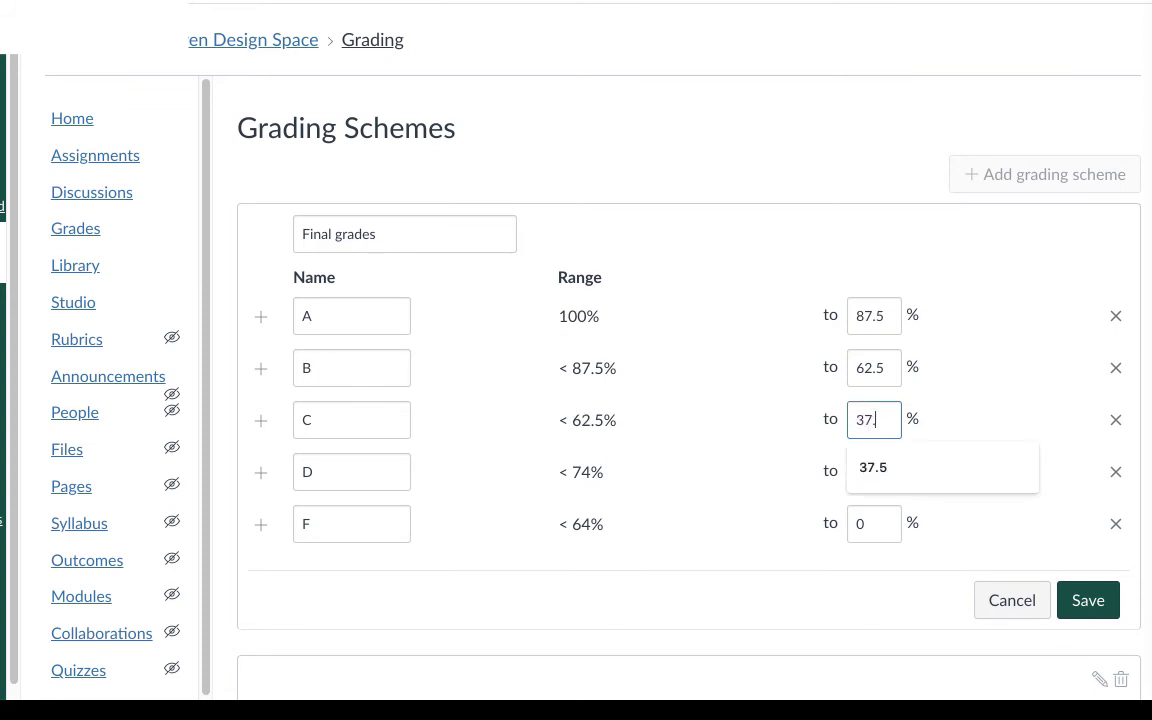
pyautogui.write('5')
pyautogui.doubleClick(869, 472)
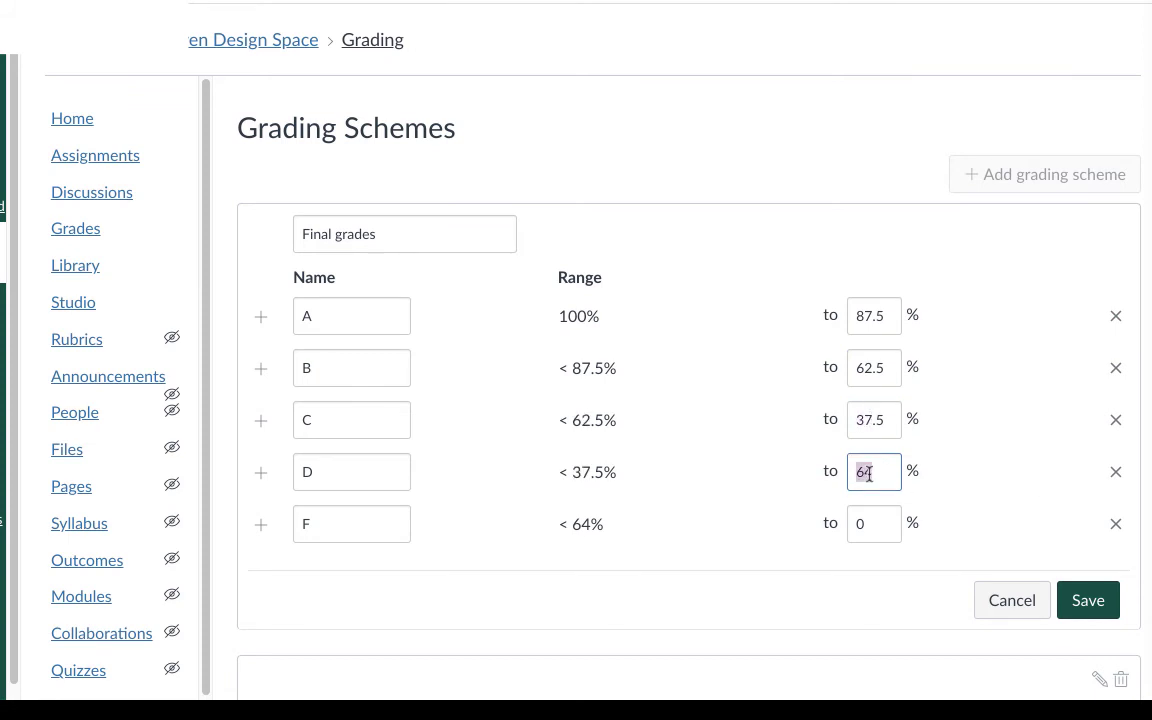
pyautogui.write('12.5')
pyautogui.click(996, 484)
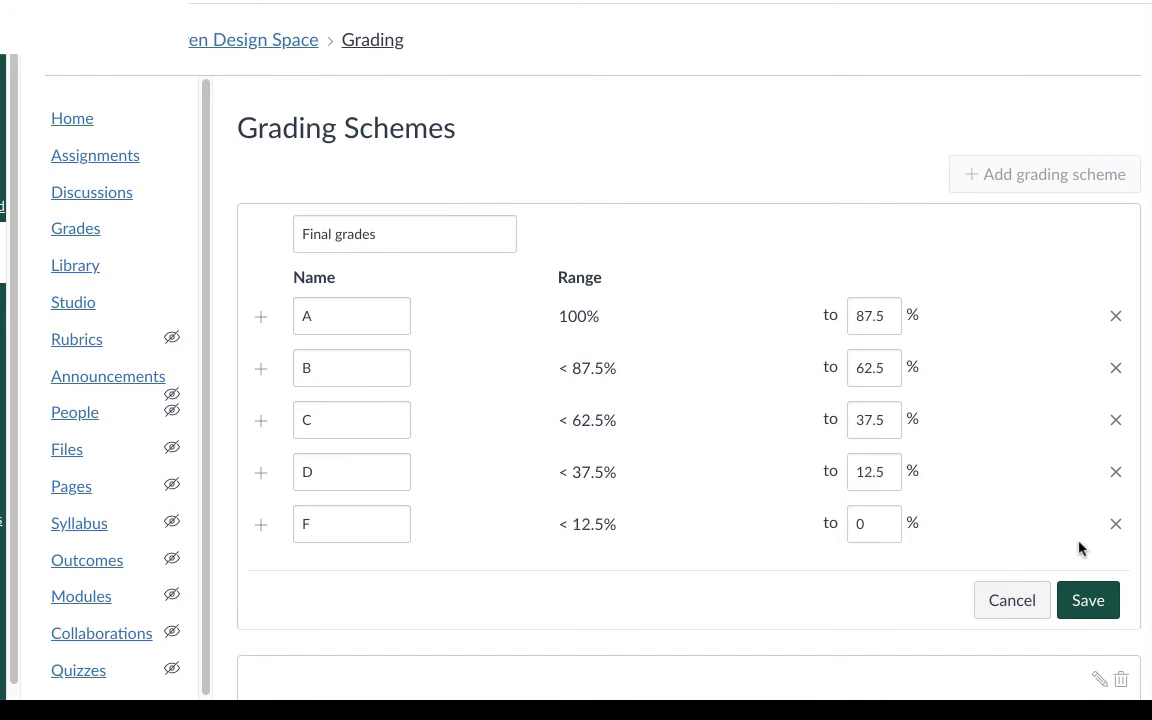
pyautogui.click(1088, 600)
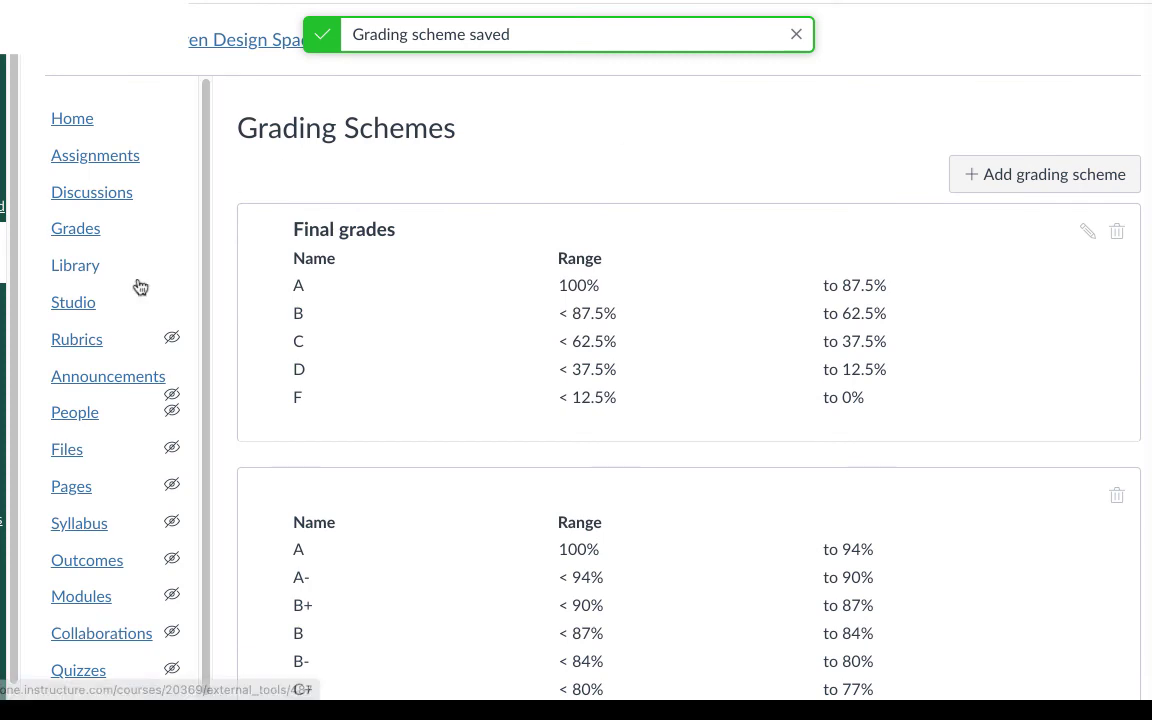
# Return to the course settings and open the currently applied course grading scheme
pyautogui.scroll(-1, 190, 355)
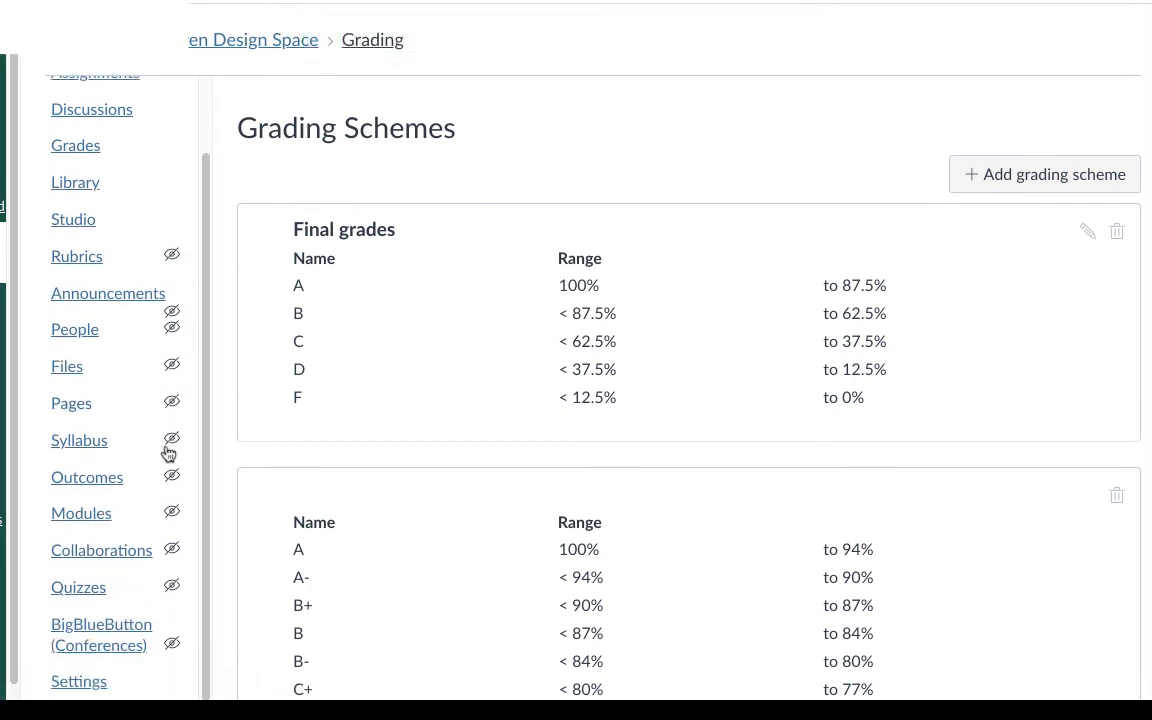
pyautogui.click(88, 681)
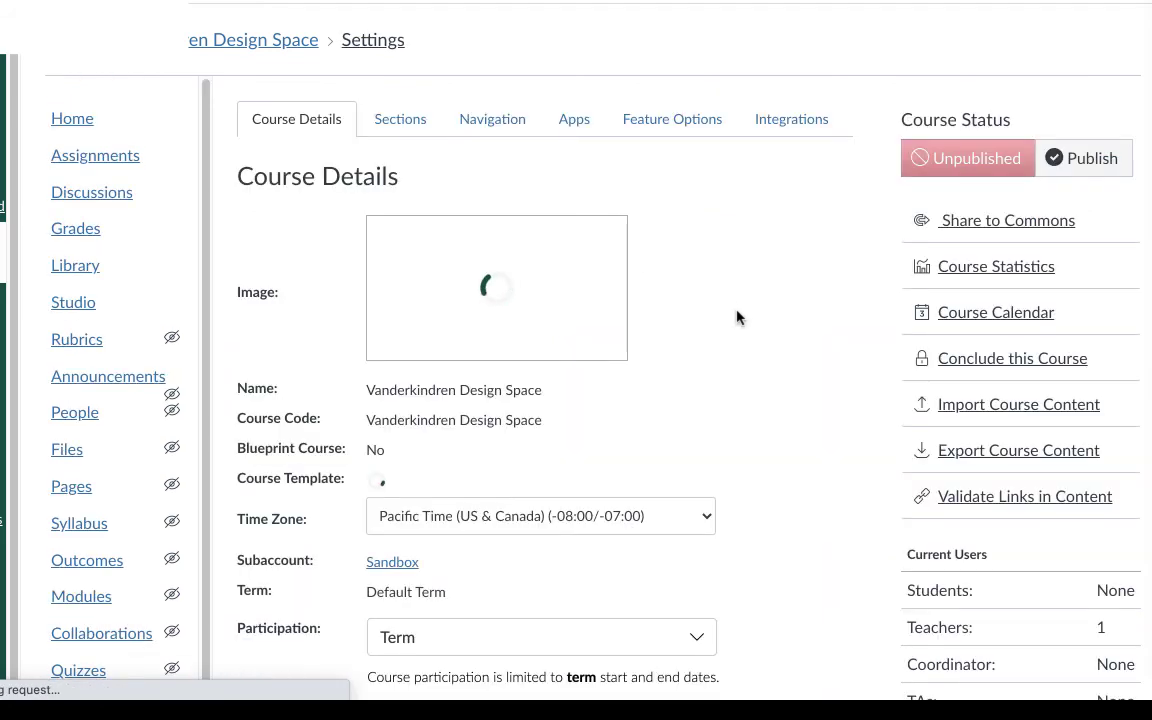
pyautogui.scroll(-5, 737, 318)
pyautogui.scroll(-2, 737, 318)
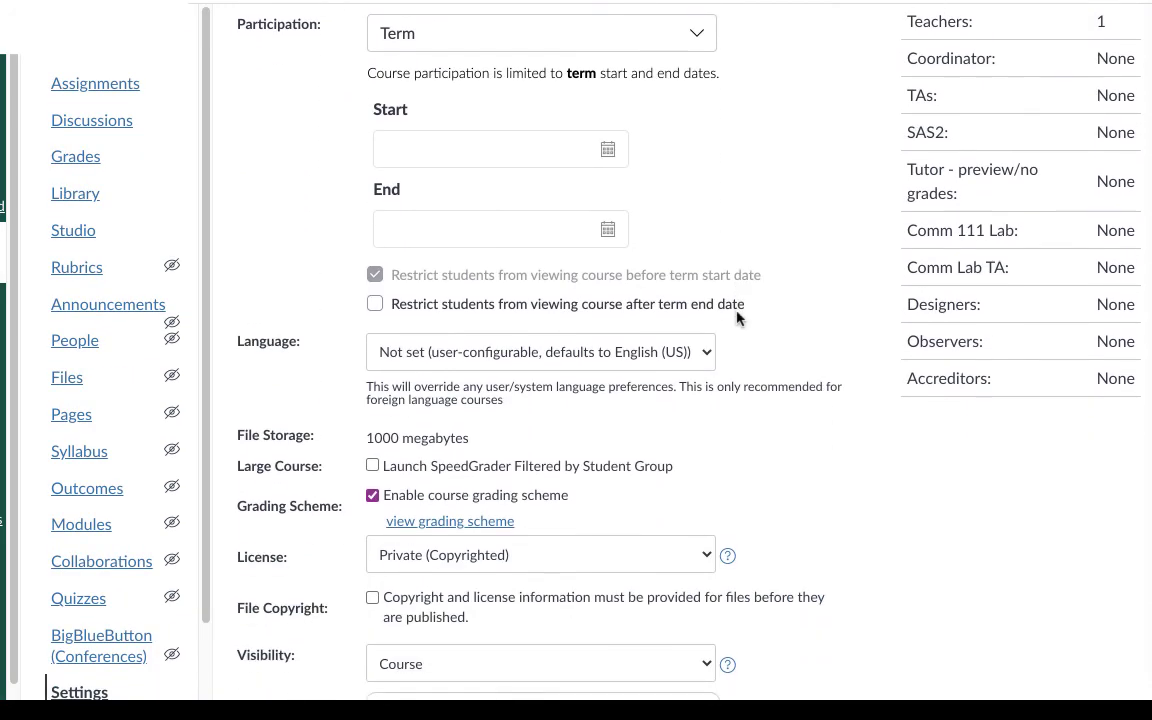
pyautogui.click(467, 522)
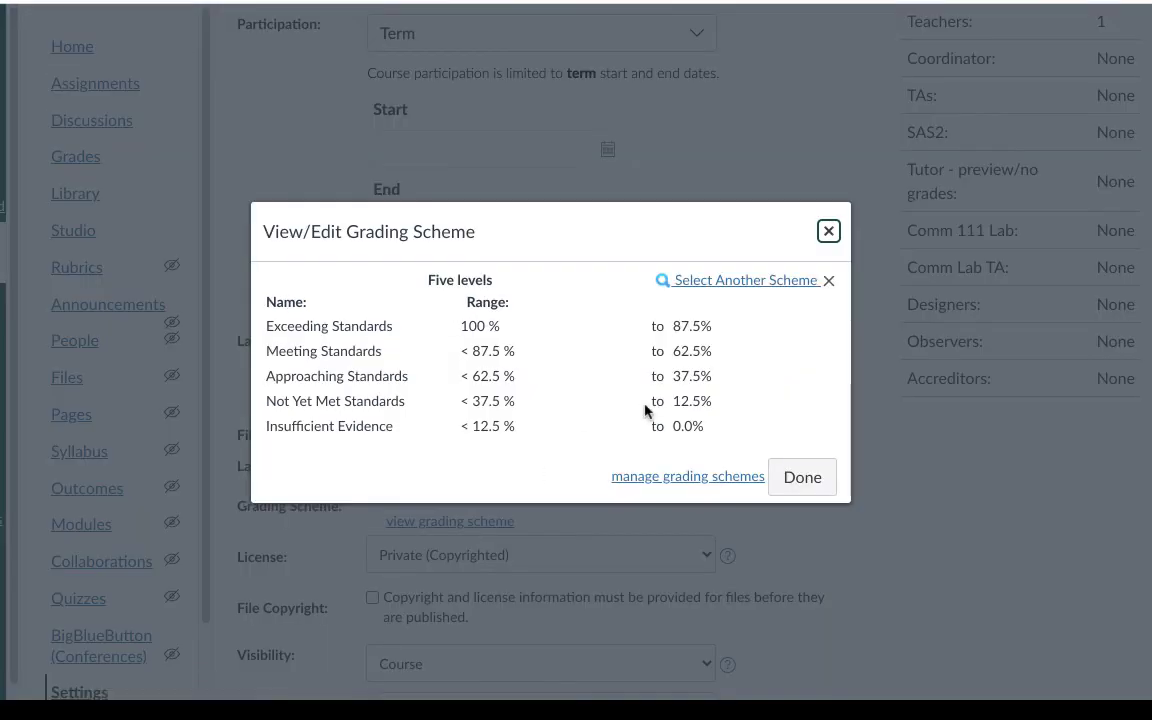
# Replace the course grading scheme with Final grades and update the course details
pyautogui.click(747, 281)
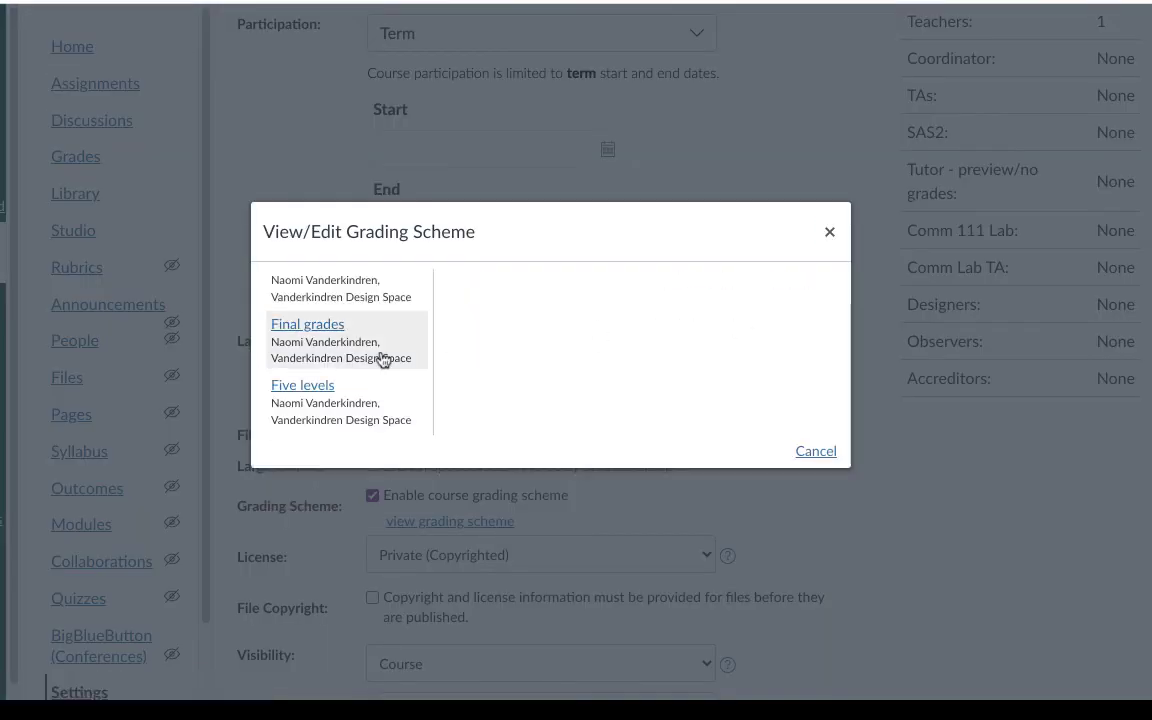
pyautogui.click(330, 330)
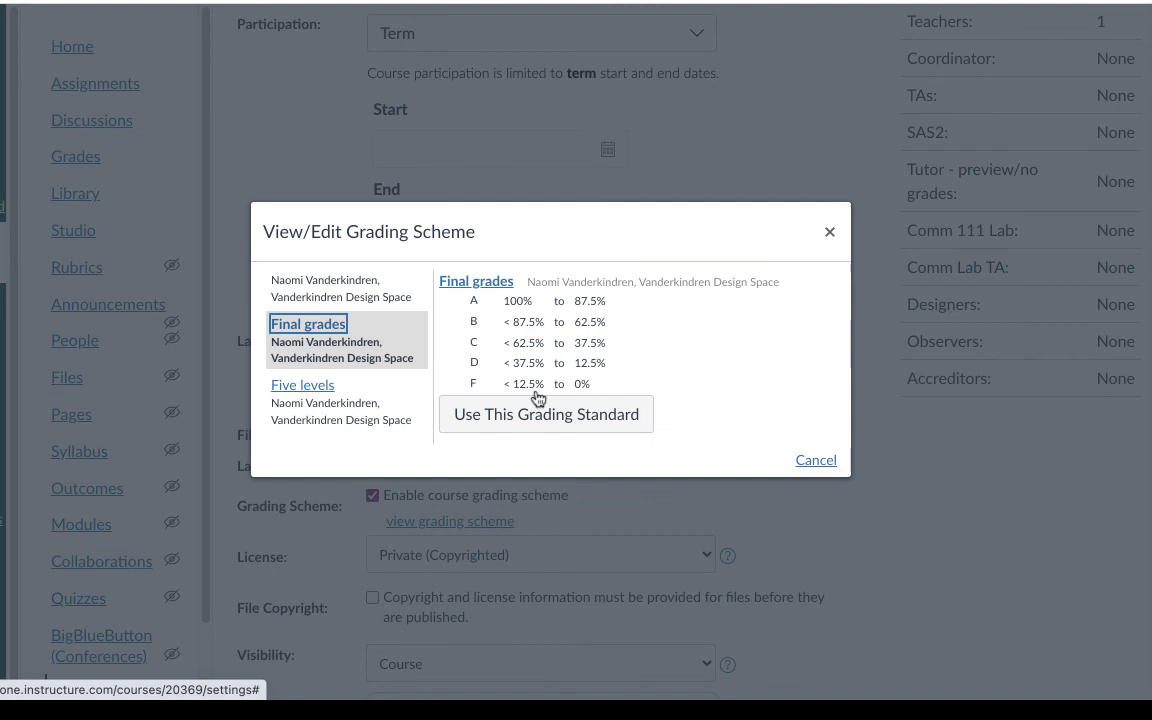
pyautogui.click(542, 424)
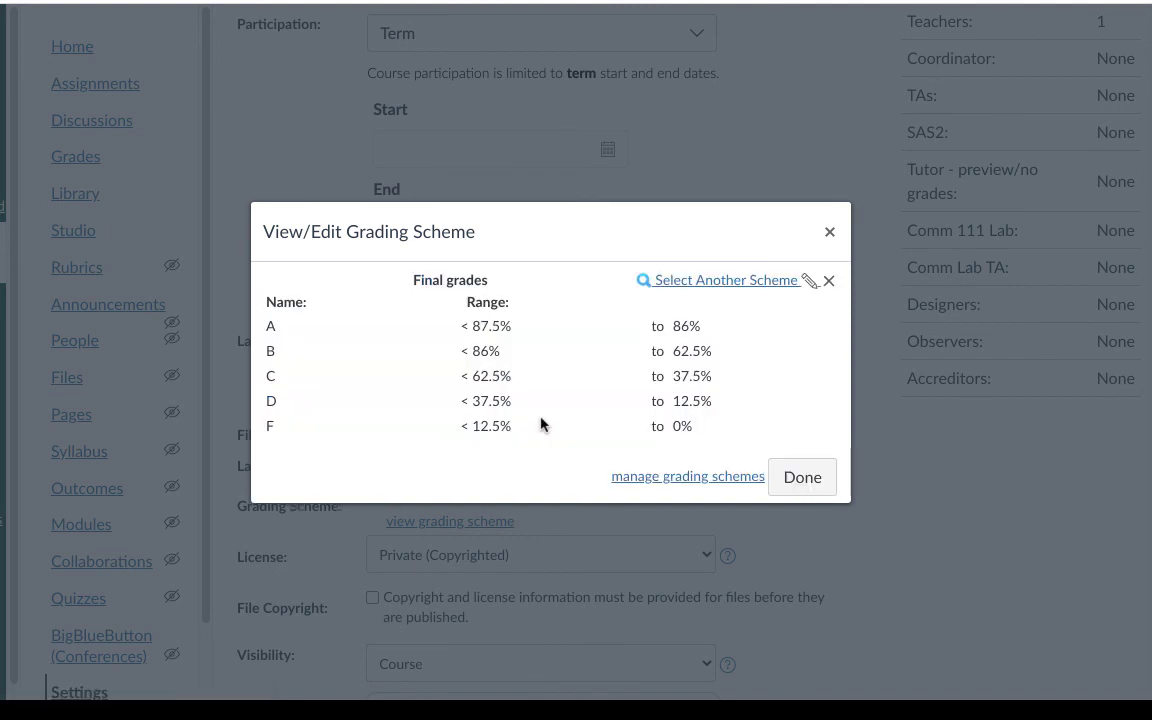
pyautogui.click(803, 479)
pyautogui.scroll(-5, 786, 554)
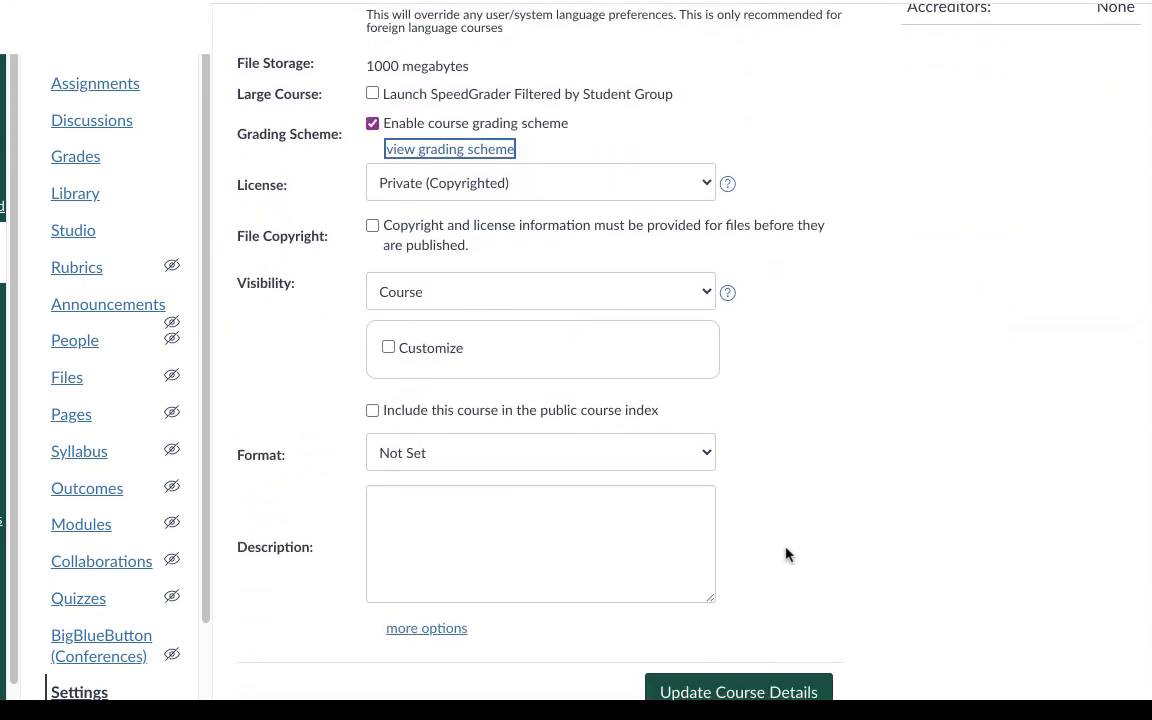
pyautogui.click(752, 605)
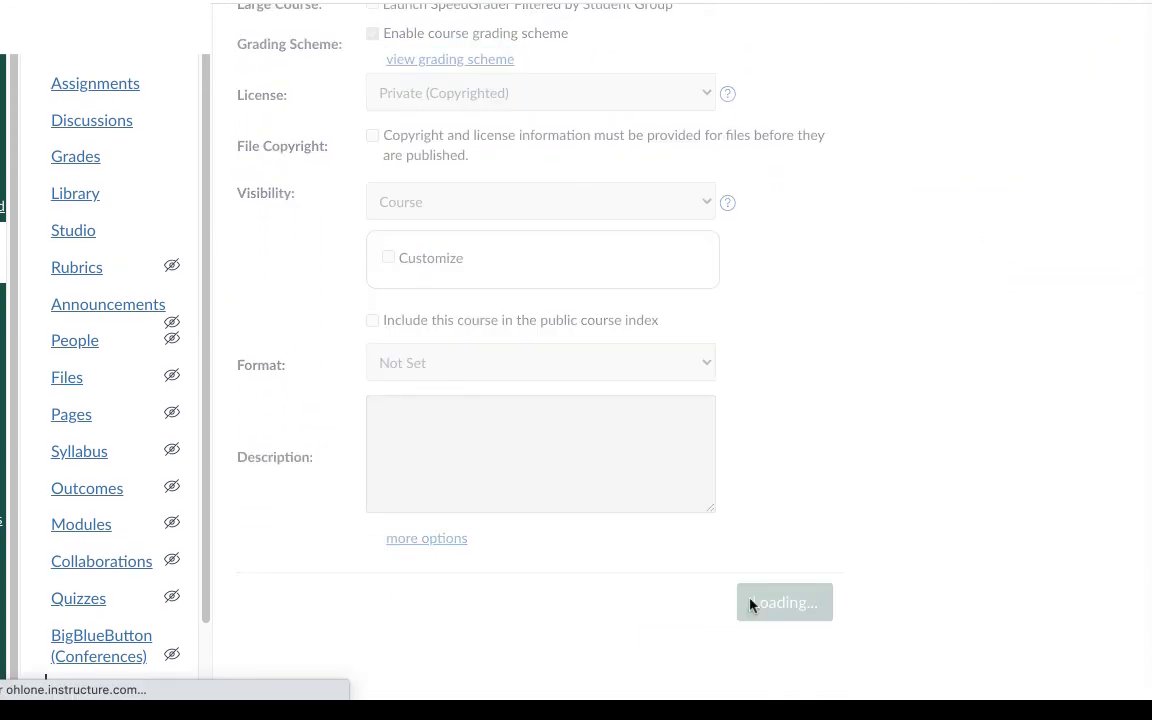